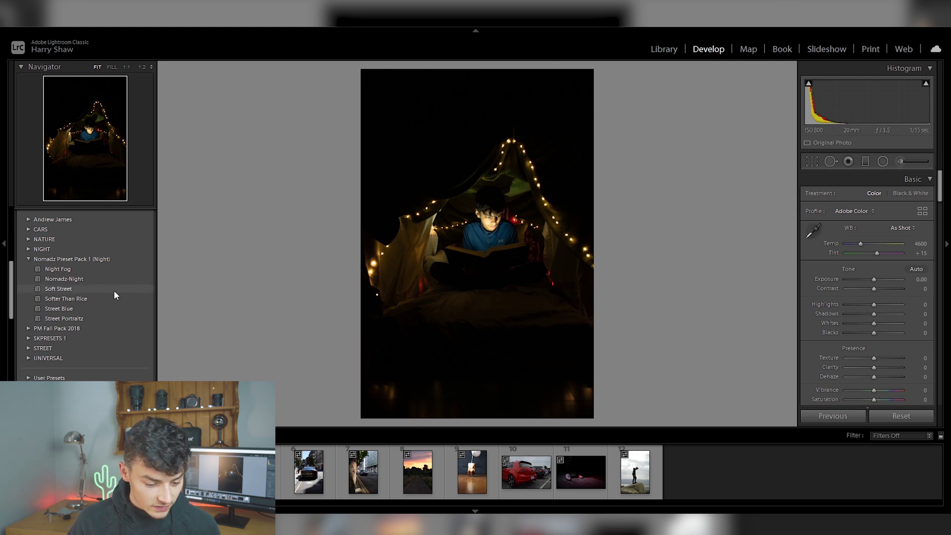
# Step: Apply the Nomadz-Night preset to the tent photo and set Exposure to +3.33 and Shadows to +100
pyautogui.click(80, 279)
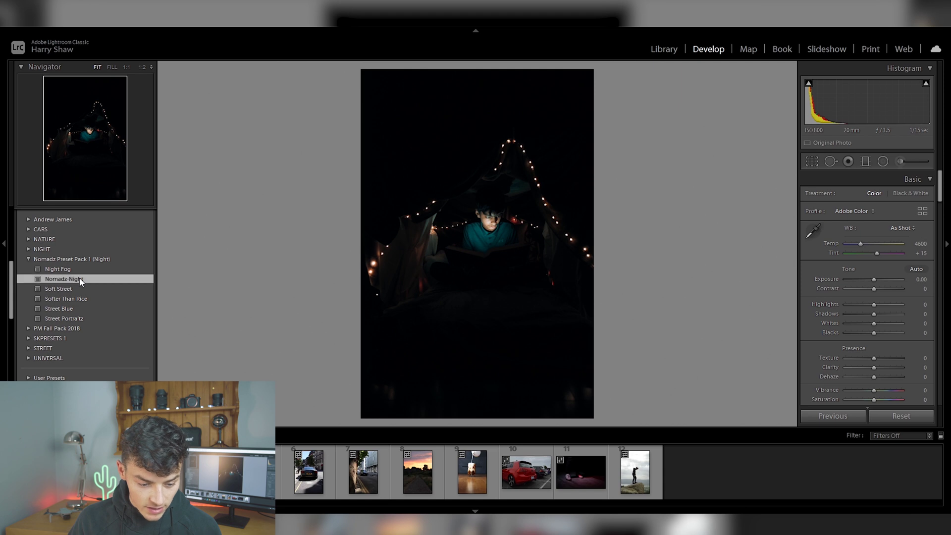
pyautogui.moveTo(881, 280); pyautogui.dragTo(891, 279)
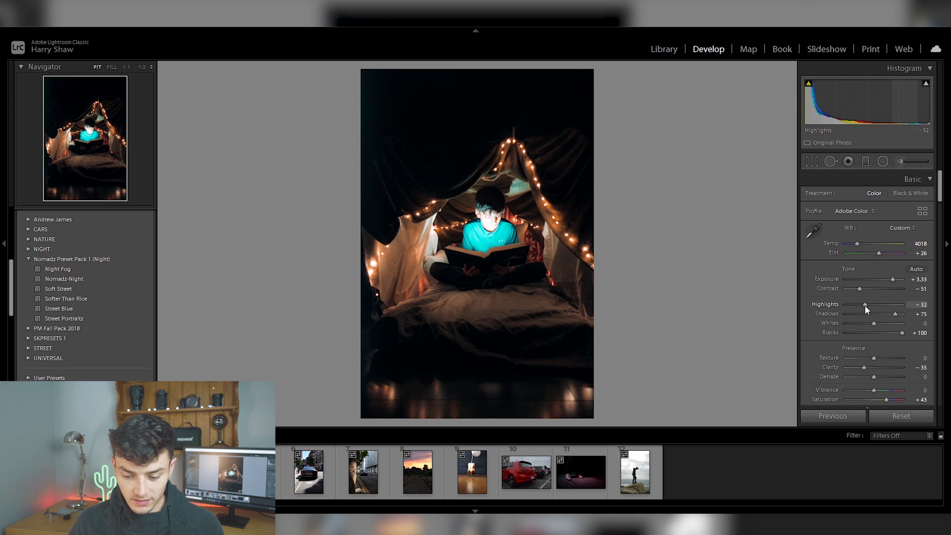
pyautogui.moveTo(863, 305); pyautogui.dragTo(917, 316)
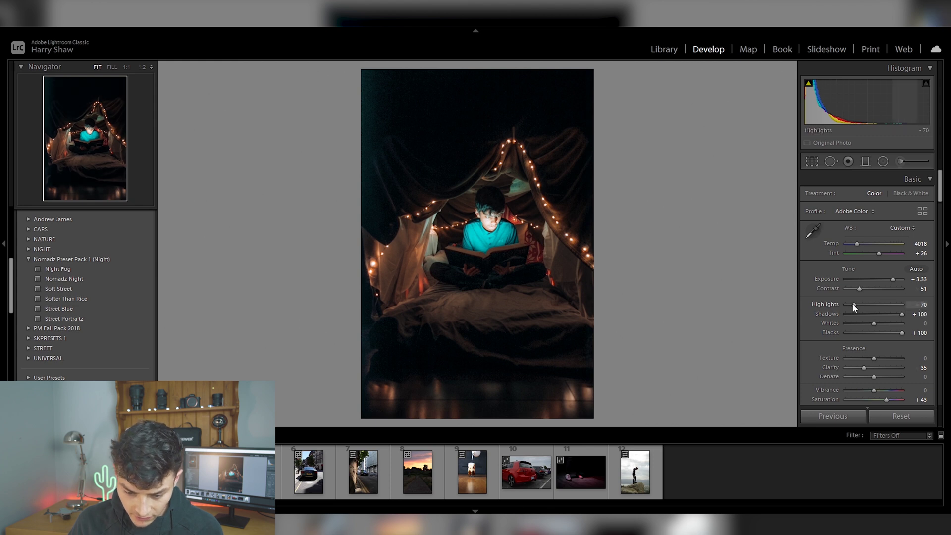
# Step: Set the tent photo's Highlights to −75 and Contrast to −39
pyautogui.moveTo(854, 304); pyautogui.dragTo(850, 306)
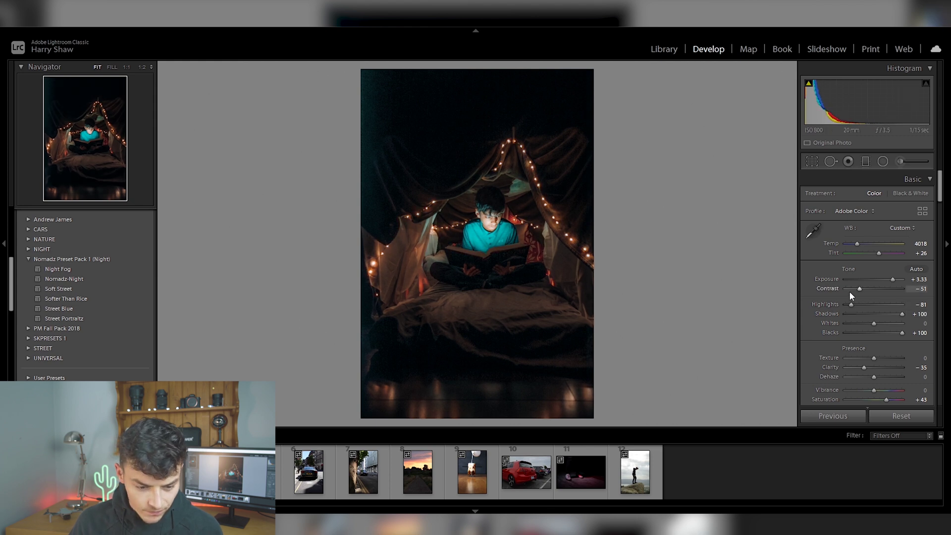
pyautogui.moveTo(852, 304); pyautogui.dragTo(854, 304)
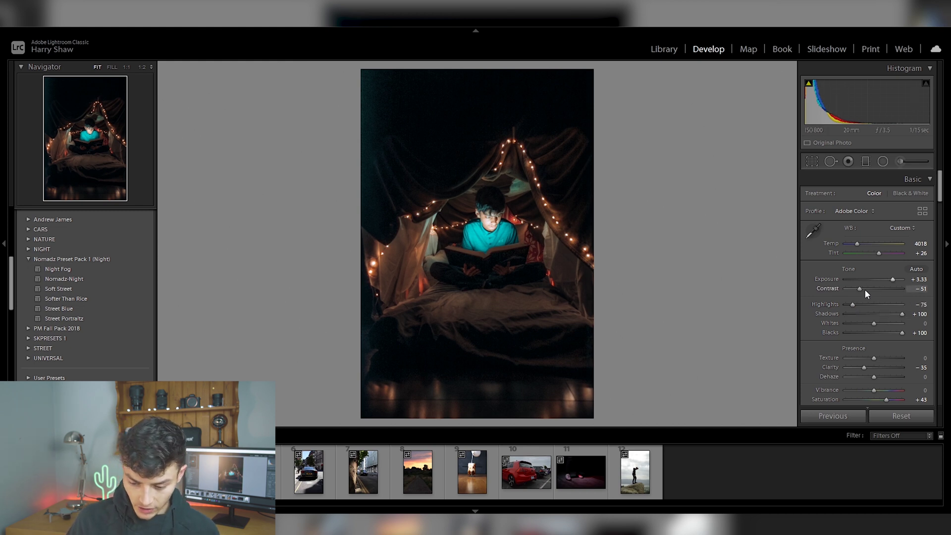
pyautogui.moveTo(860, 289); pyautogui.dragTo(862, 289)
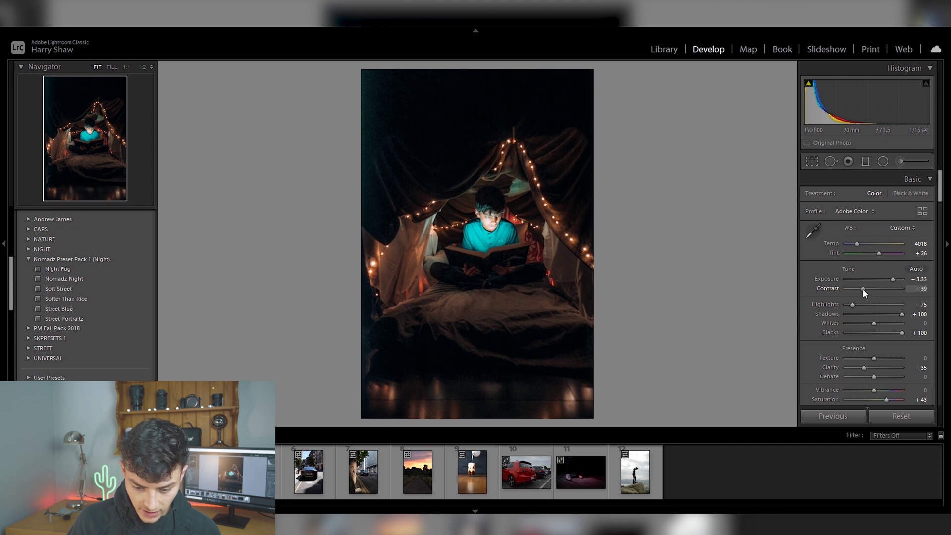
# Step: Add a graduated filter rising from the floor to the boy's legs, with Exposure 0.72 and Temp 0
pyautogui.click(865, 163)
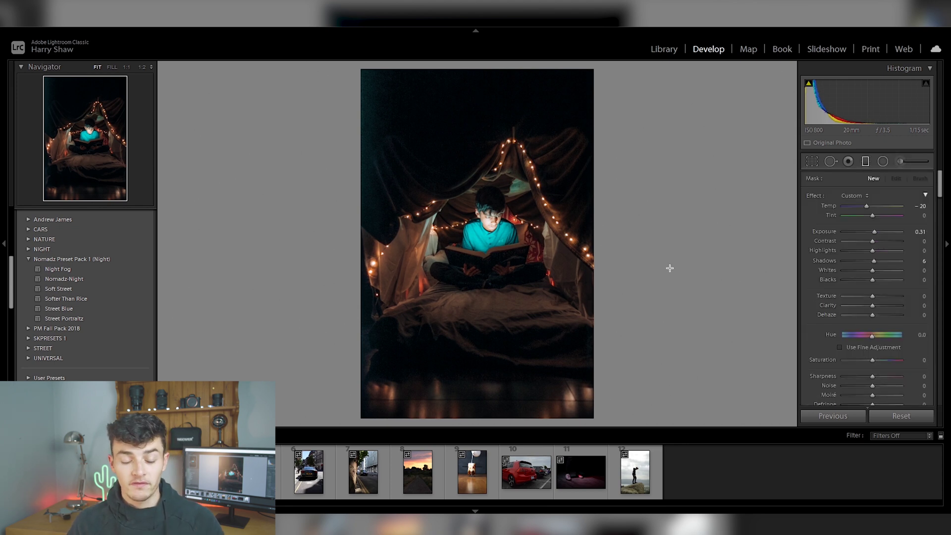
pyautogui.moveTo(484, 376); pyautogui.dragTo(482, 280)
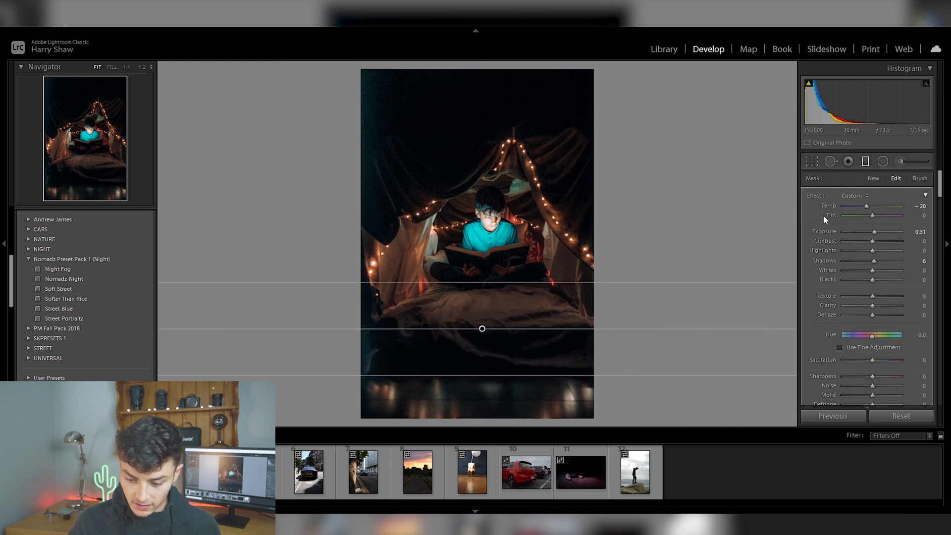
pyautogui.moveTo(876, 232); pyautogui.dragTo(879, 234)
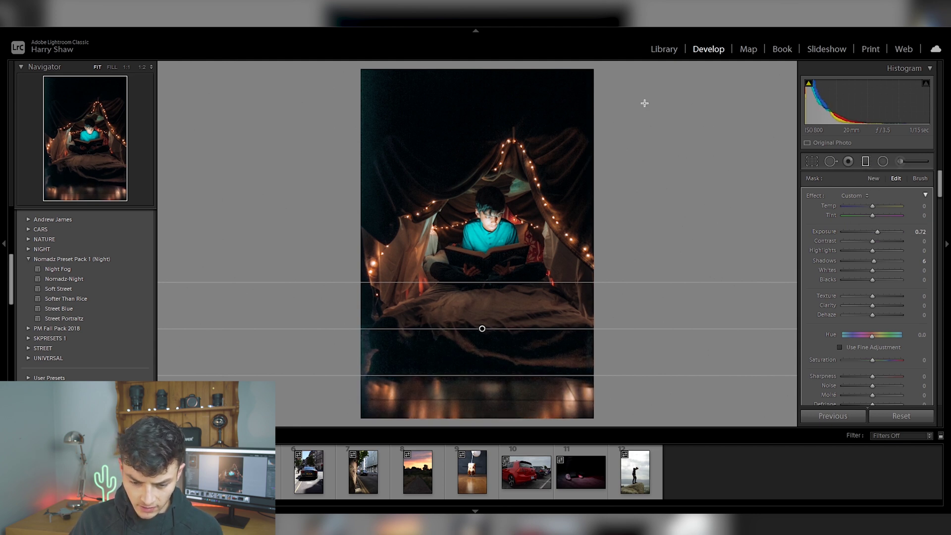
# Step: Add a second graduated filter from the dark area above the tent down to the boy, with Exposure 0.38
pyautogui.moveTo(456, 121); pyautogui.dragTo(454, 233)
pyautogui.moveTo(875, 230); pyautogui.dragTo(881, 231)
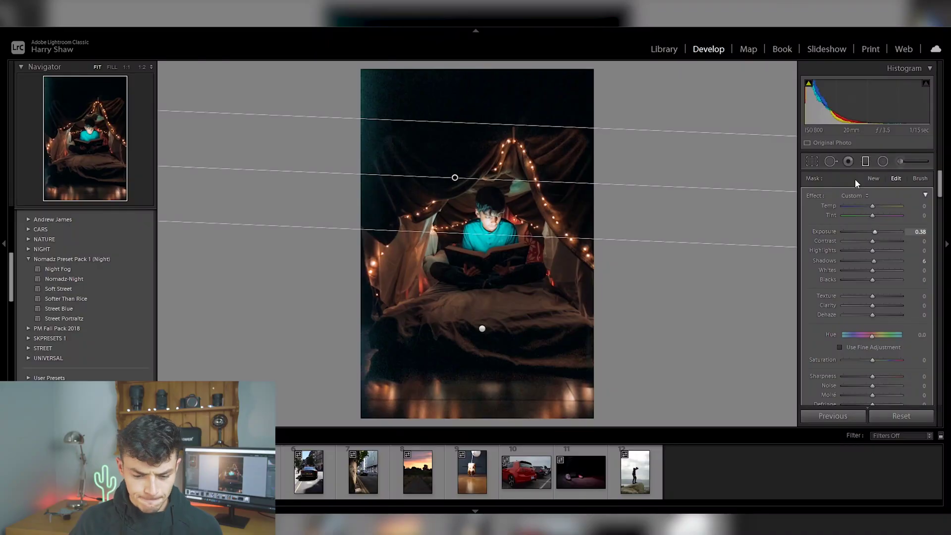
pyautogui.click(864, 164)
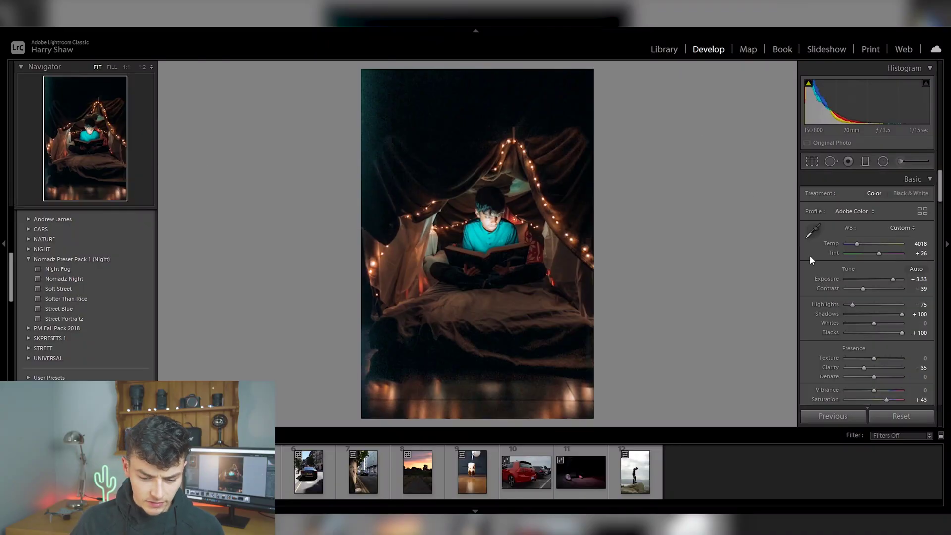
# Step: Reset the tent photo to its original settings for comparison and undo the reset
pyautogui.click(907, 419)
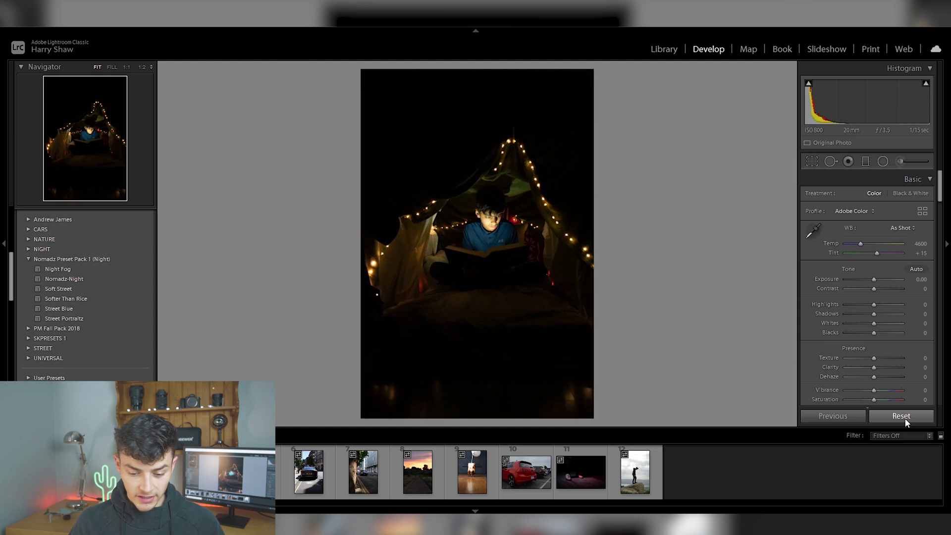
pyautogui.hotkey('ctrl', 'z')
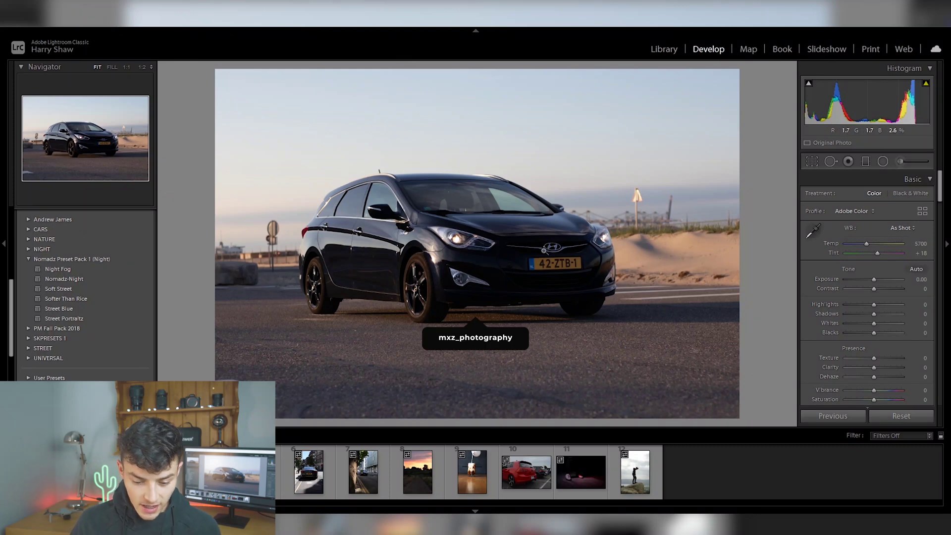
pyautogui.moveTo(548, 255); pyautogui.dragTo(450, 238)
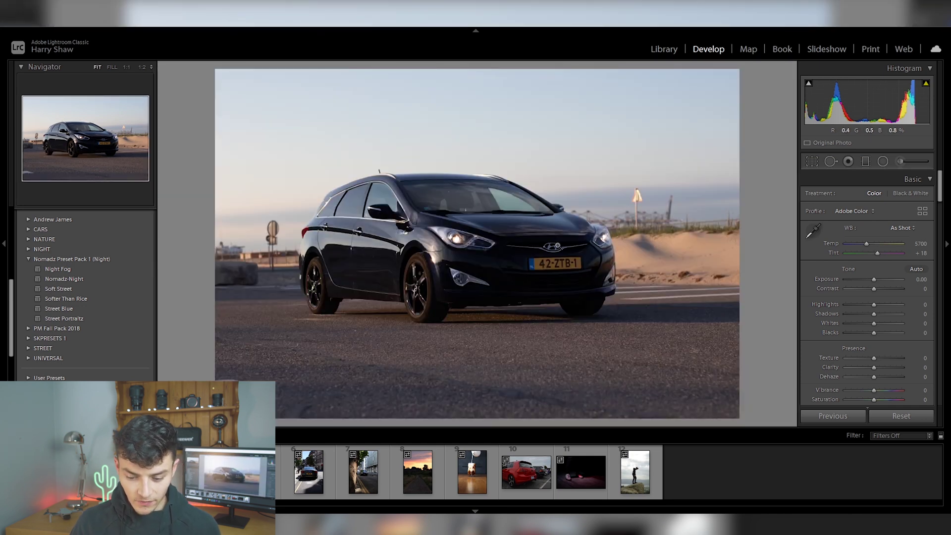
# Step: Flatten the car photo by setting Blacks to +100 and Contrast to −100
pyautogui.scroll(-3, 828, 277)
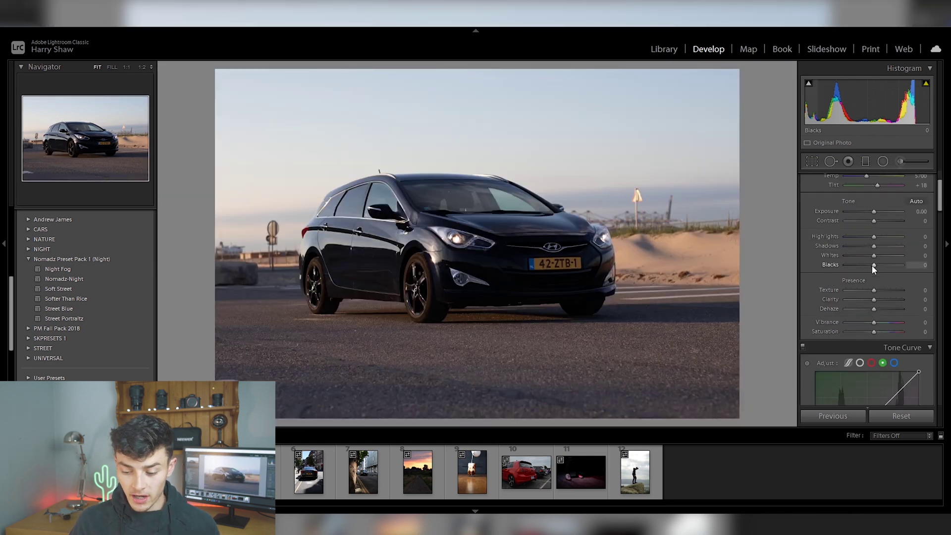
pyautogui.moveTo(873, 265); pyautogui.dragTo(904, 265)
pyautogui.moveTo(873, 220); pyautogui.dragTo(818, 224)
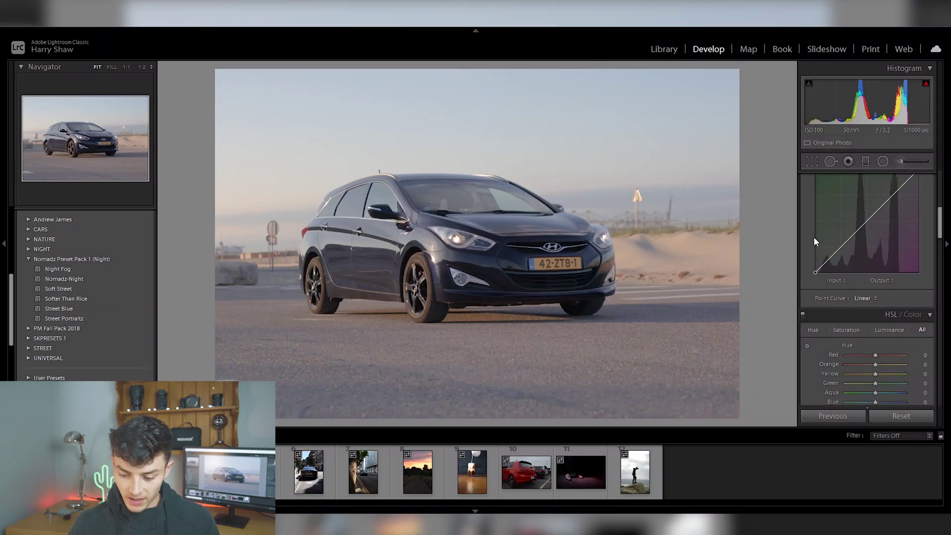
# Step: Shape the blue channel tone curve with a shadow point at 38/28, a raised midpoint and a highlight point at 192/207
pyautogui.scroll(3, 813, 237)
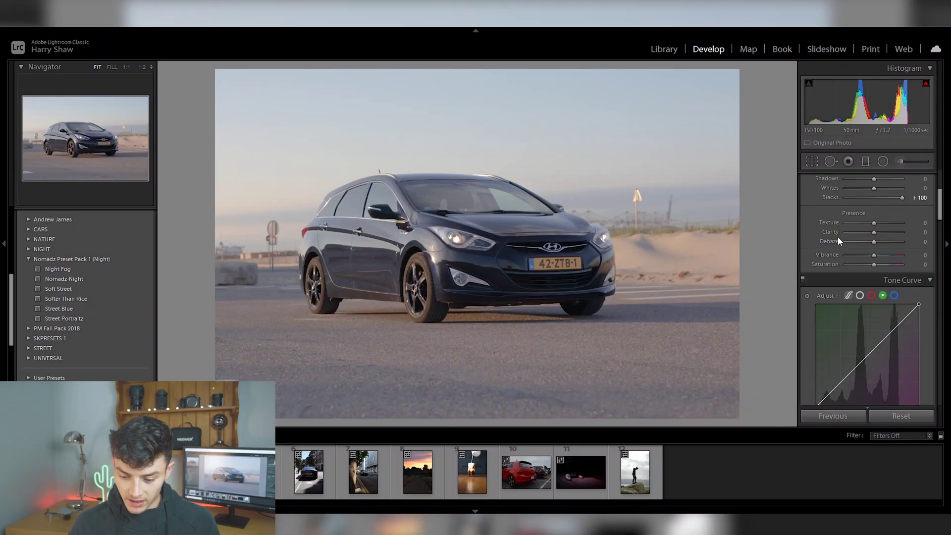
pyautogui.click(859, 296)
pyautogui.scroll(-2, 834, 283)
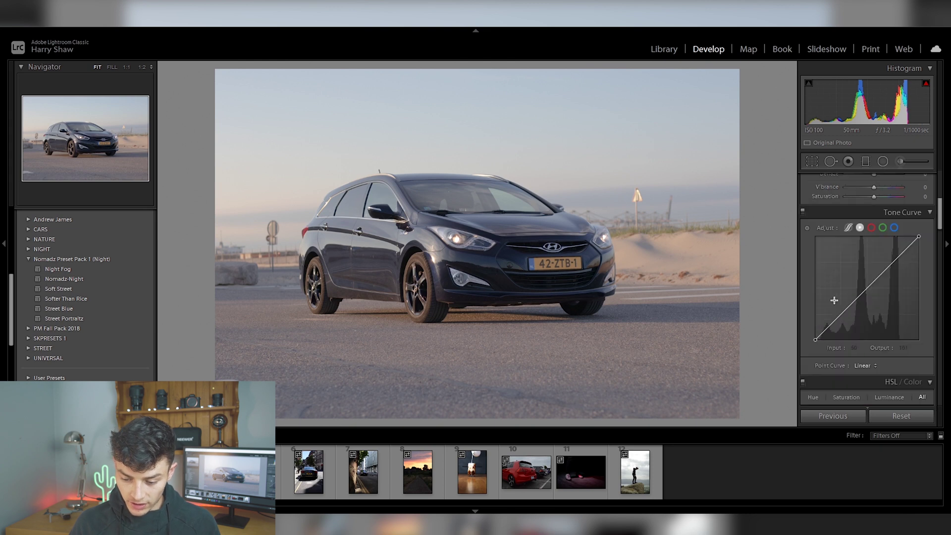
pyautogui.click(894, 227)
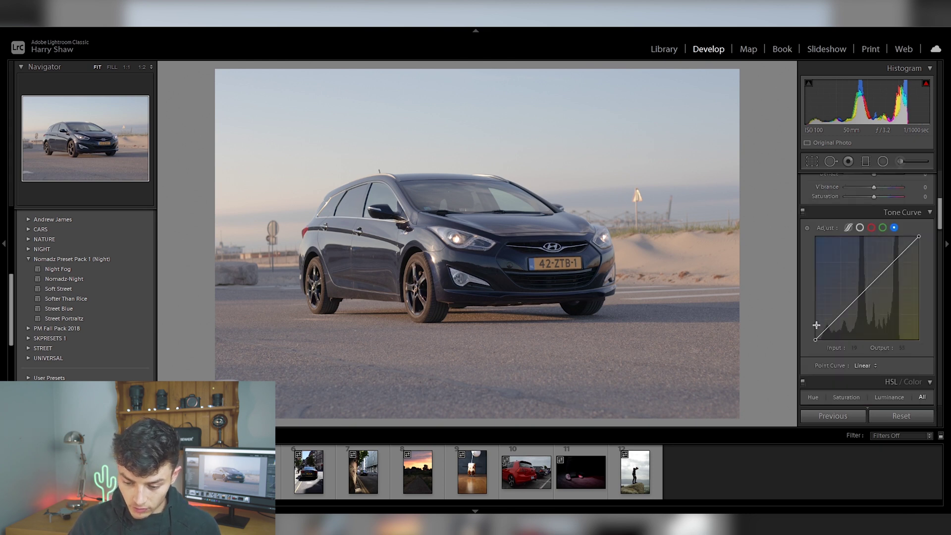
pyautogui.moveTo(816, 340)
pyautogui.mouseDown()
pyautogui.moveTo(814, 330)
pyautogui.moveTo(844, 333)
pyautogui.moveTo(831, 329)
pyautogui.mouseUp()
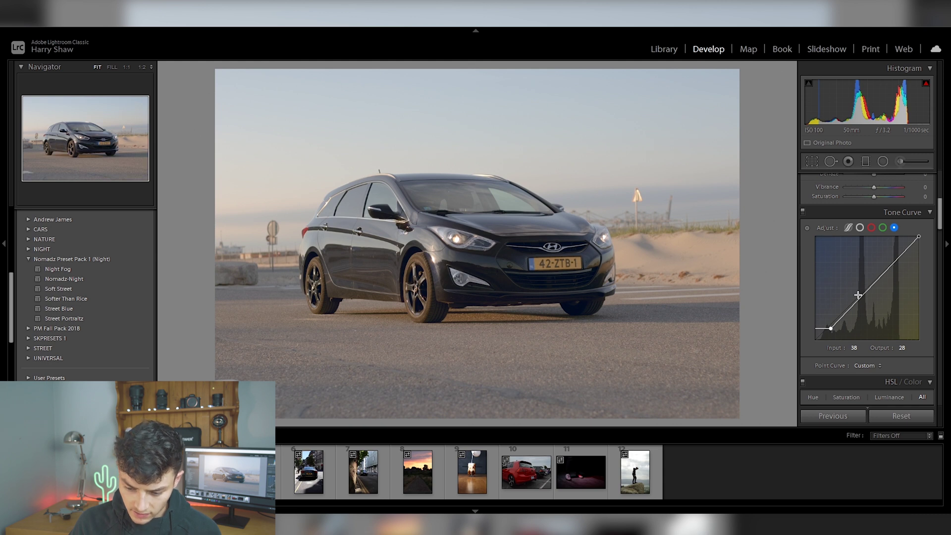
pyautogui.moveTo(866, 293); pyautogui.dragTo(865, 287)
pyautogui.click(894, 259)
pyautogui.moveTo(895, 259); pyautogui.dragTo(894, 255)
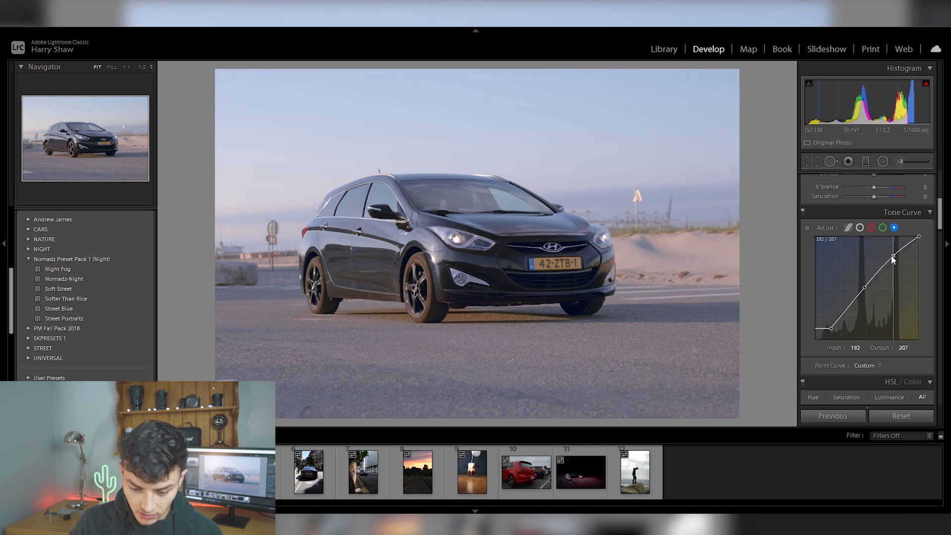
# Step: Shape the green channel tone curve with a shadow point, a midpoint at 127/133 and a highlight point at 189/198
pyautogui.click(884, 230)
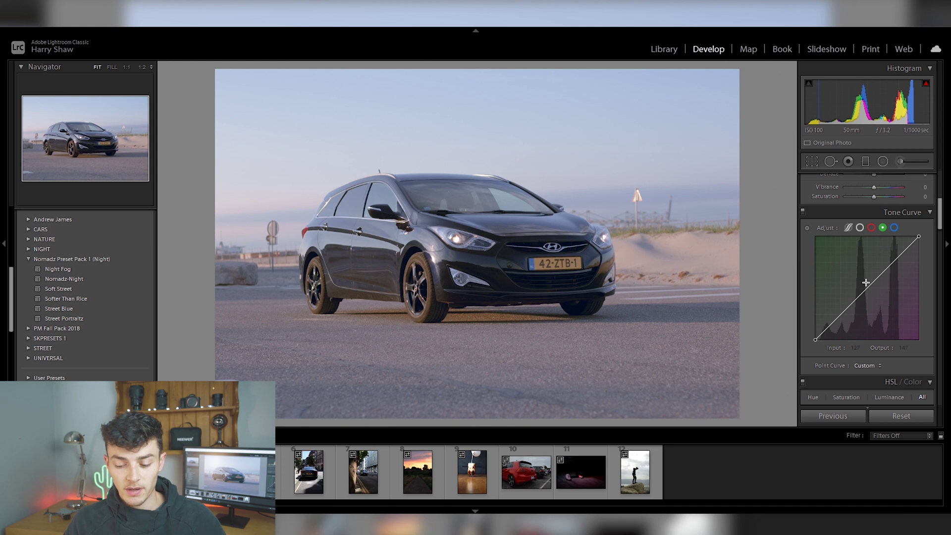
pyautogui.moveTo(843, 315); pyautogui.dragTo(868, 286)
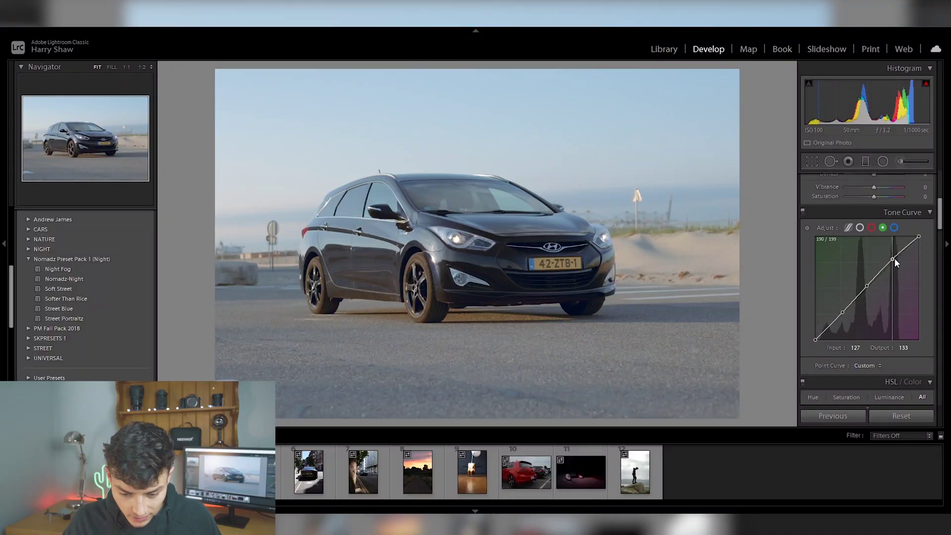
pyautogui.moveTo(894, 258); pyautogui.dragTo(893, 259)
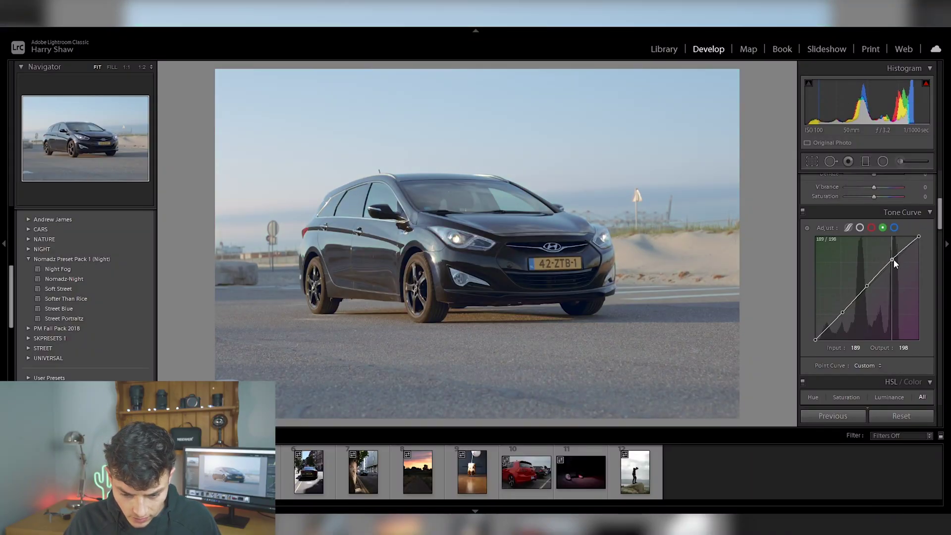
# Step: Lift the red channel tone curve slightly with points at 63/65 and 193/198
pyautogui.click(871, 228)
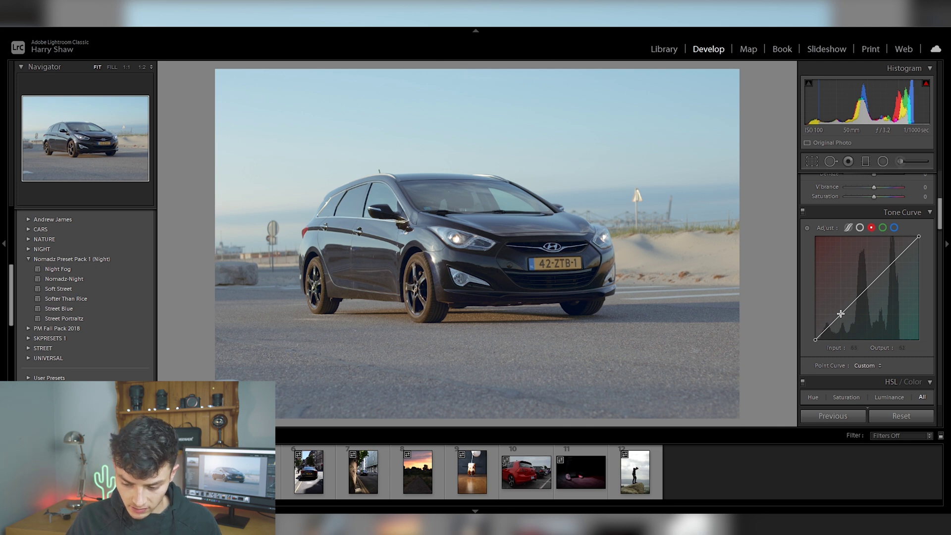
pyautogui.moveTo(841, 314); pyautogui.dragTo(842, 314)
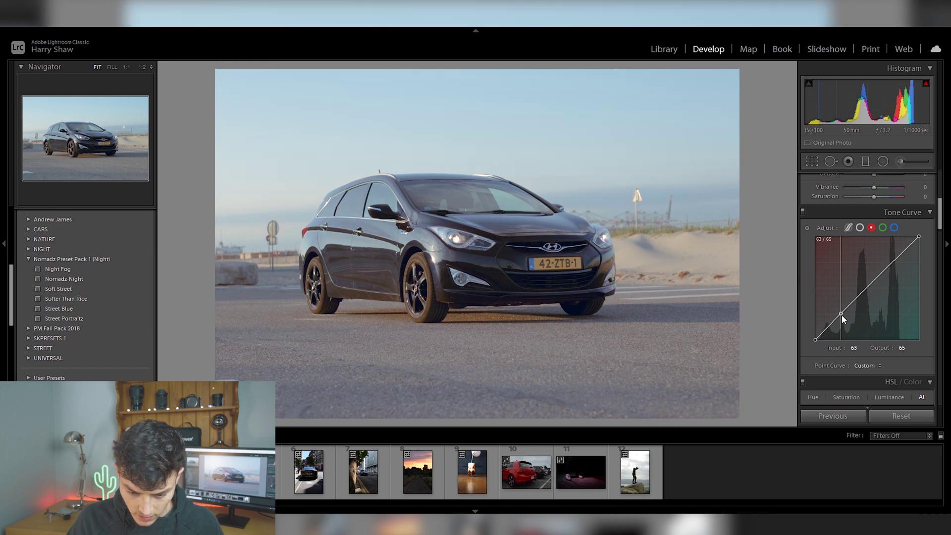
pyautogui.moveTo(895, 258); pyautogui.dragTo(895, 260)
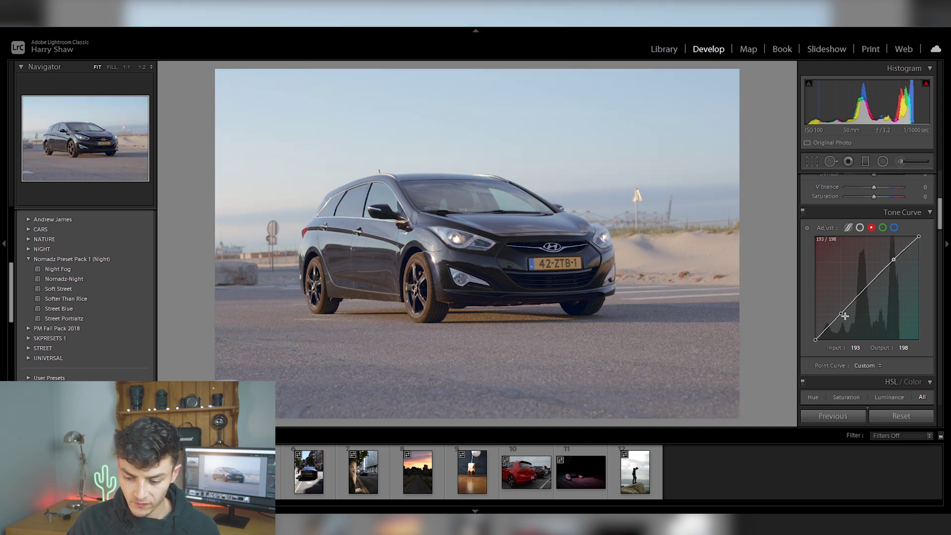
# Step: Bend the combined RGB curve into an S with points at 61/51 and 186/198, and compare the photo without the tone curve
pyautogui.click(859, 228)
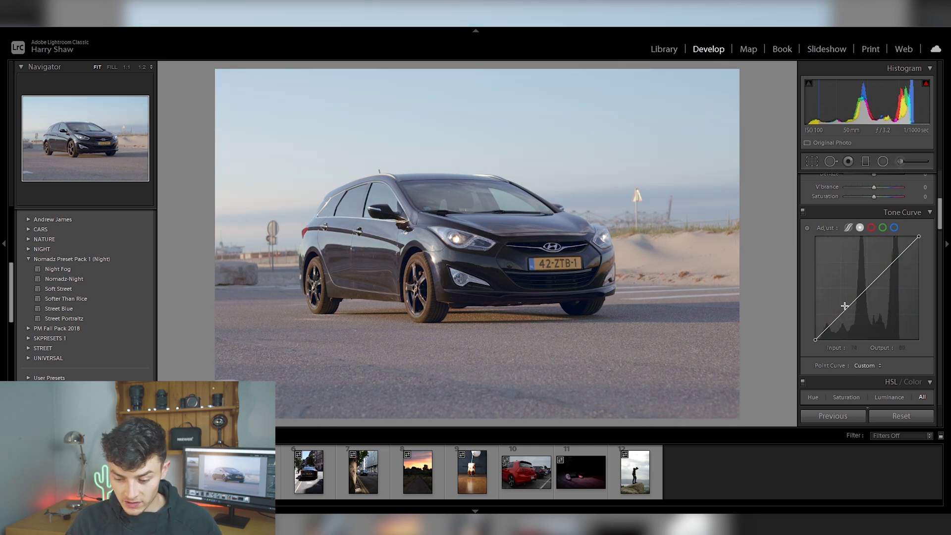
pyautogui.moveTo(840, 315); pyautogui.dragTo(840, 319)
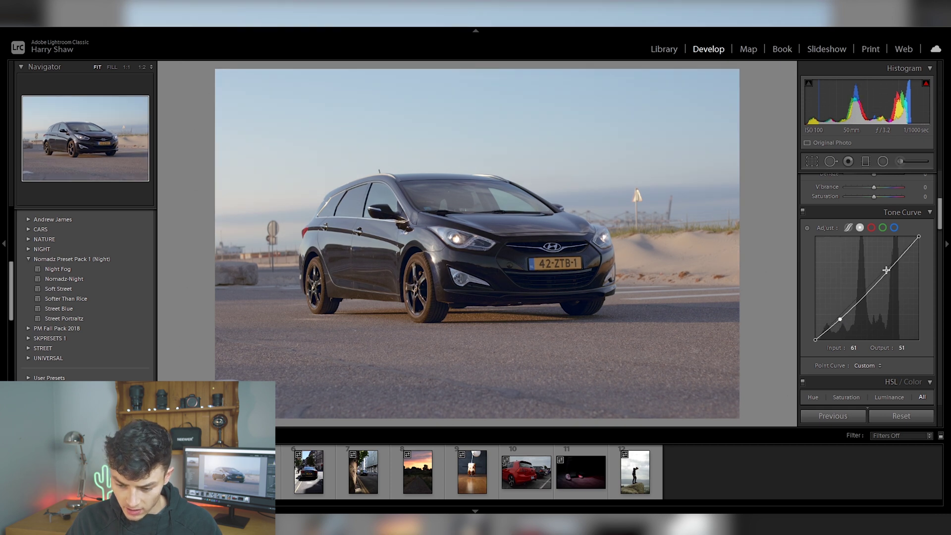
pyautogui.moveTo(892, 268); pyautogui.dragTo(892, 260)
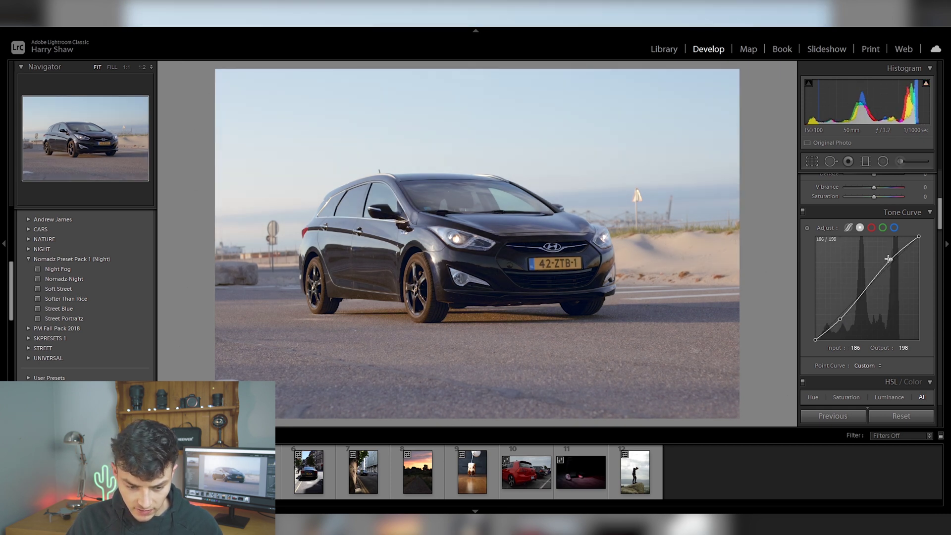
pyautogui.click(802, 211)
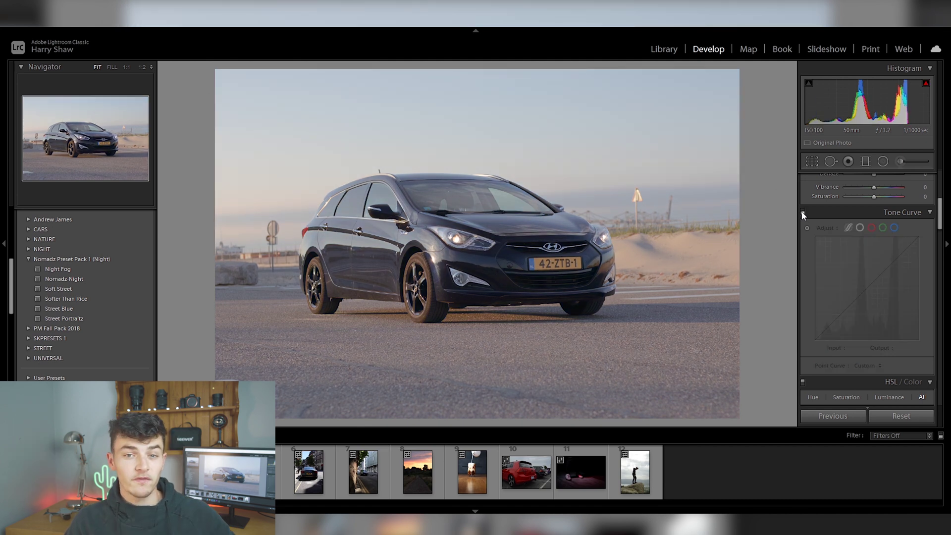
pyautogui.click(803, 212)
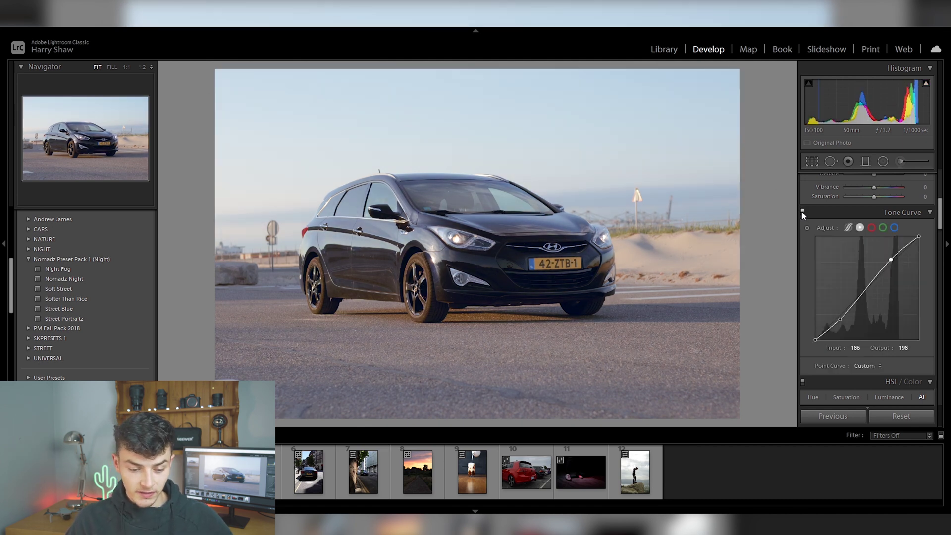
# Step: Warm the car photo to Temp 6912 and set Contrast to −93 and Highlights to −40
pyautogui.scroll(5, 831, 259)
pyautogui.moveTo(866, 245); pyautogui.dragTo(867, 245)
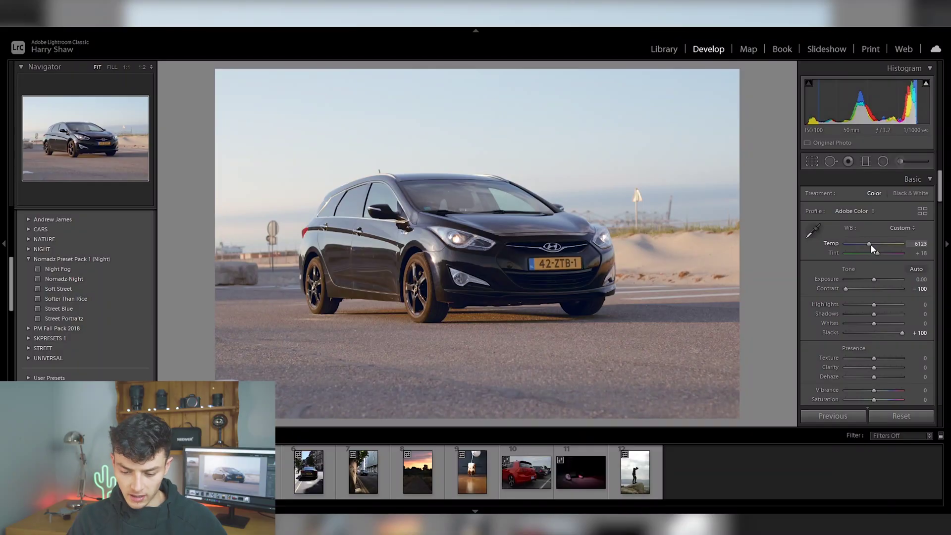
pyautogui.moveTo(872, 245); pyautogui.dragTo(872, 245)
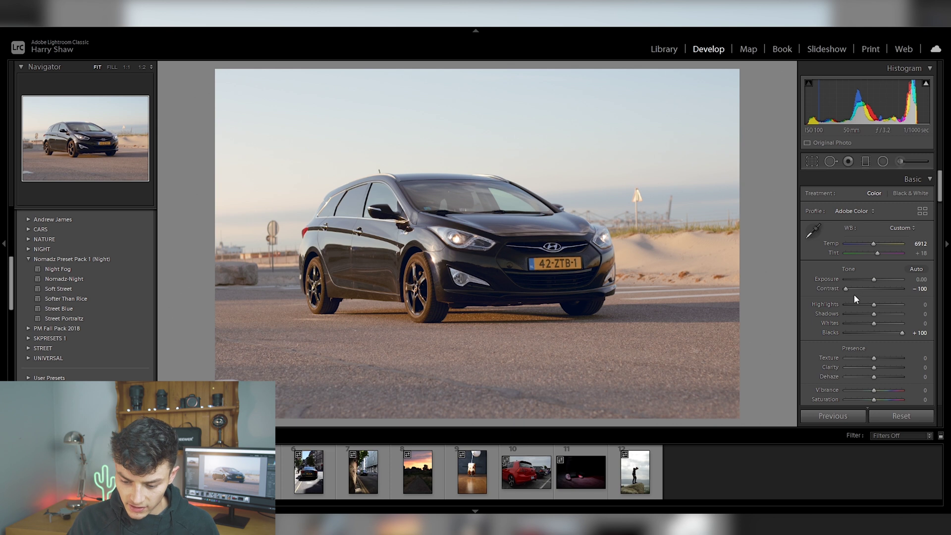
pyautogui.moveTo(848, 290); pyautogui.dragTo(861, 306)
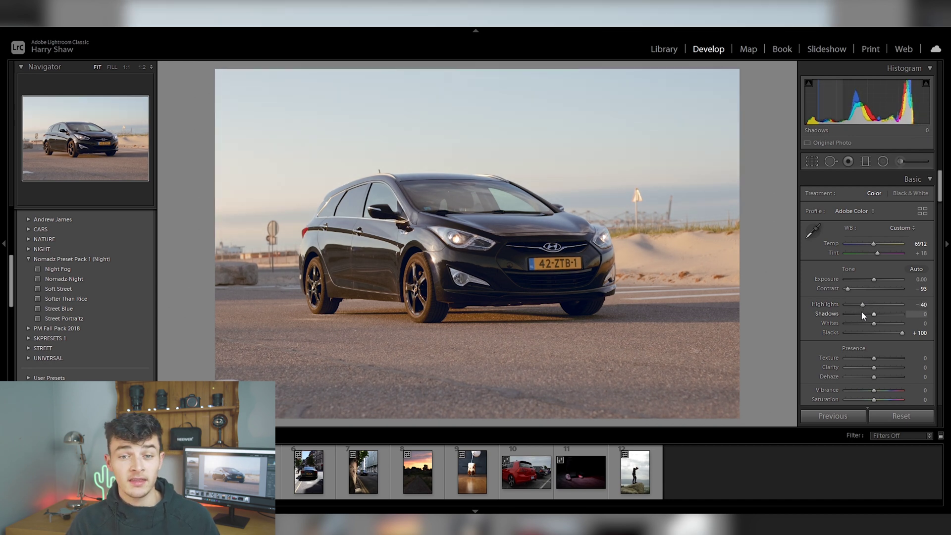
# Step: Raise the car photo's Shadows to +37 and split-tone the highlights with Hue 32 and Saturation 32
pyautogui.moveTo(874, 314); pyautogui.dragTo(884, 313)
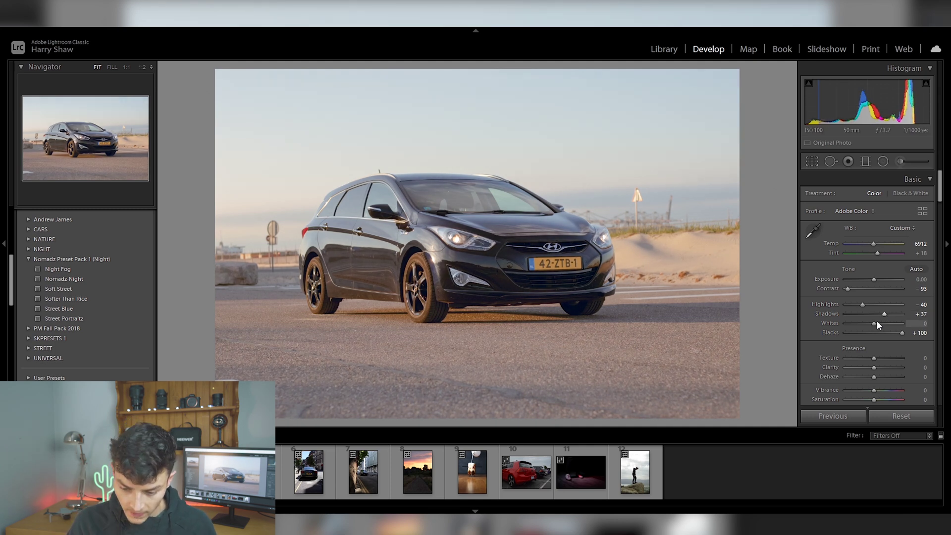
pyautogui.scroll(-12, 854, 323)
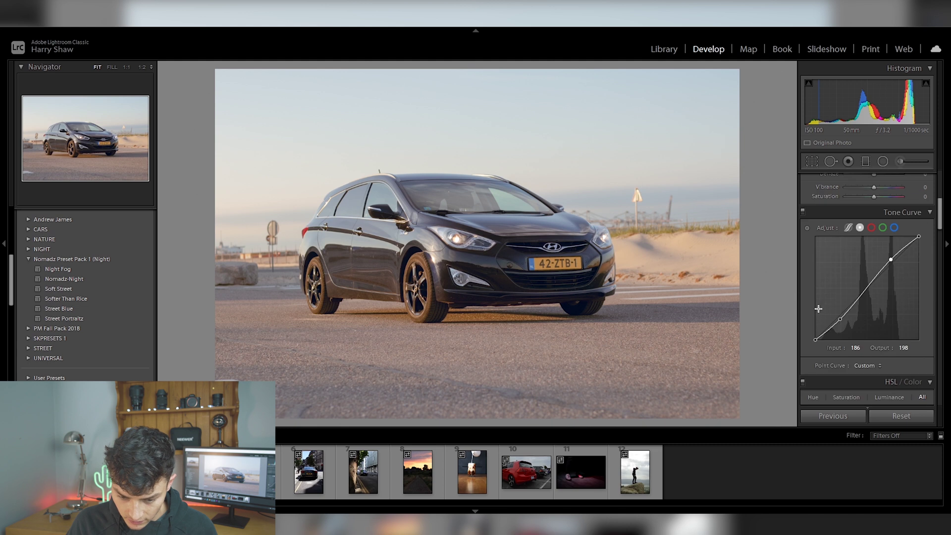
pyautogui.scroll(-10, 820, 309)
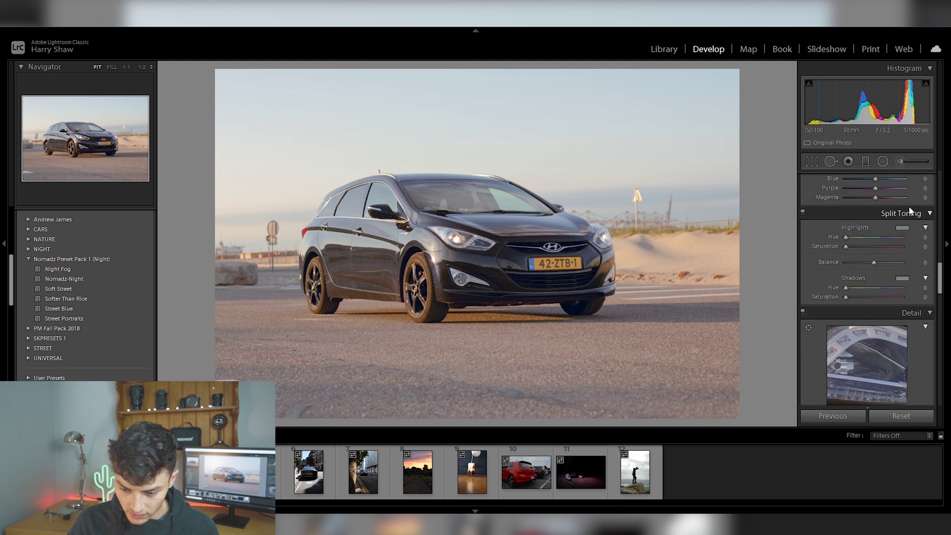
pyautogui.click(902, 228)
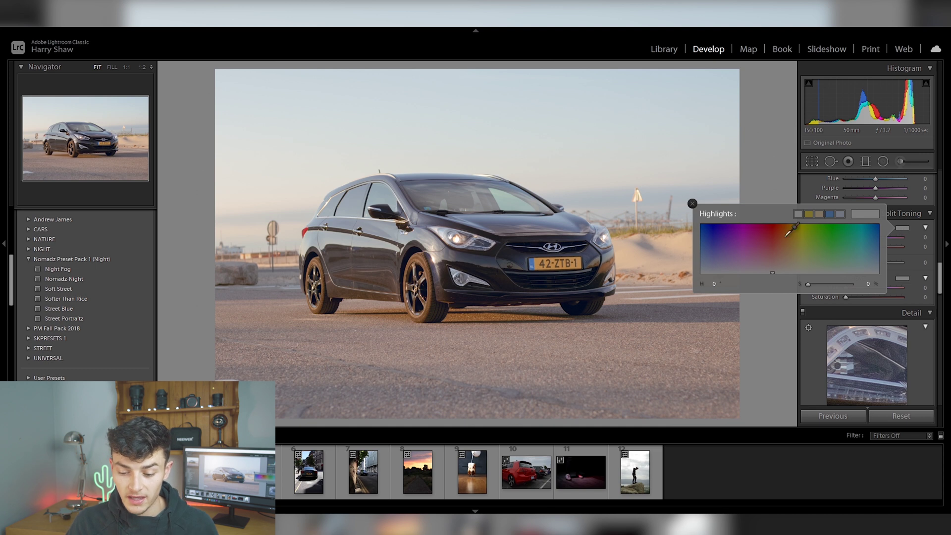
pyautogui.moveTo(792, 231); pyautogui.dragTo(788, 234)
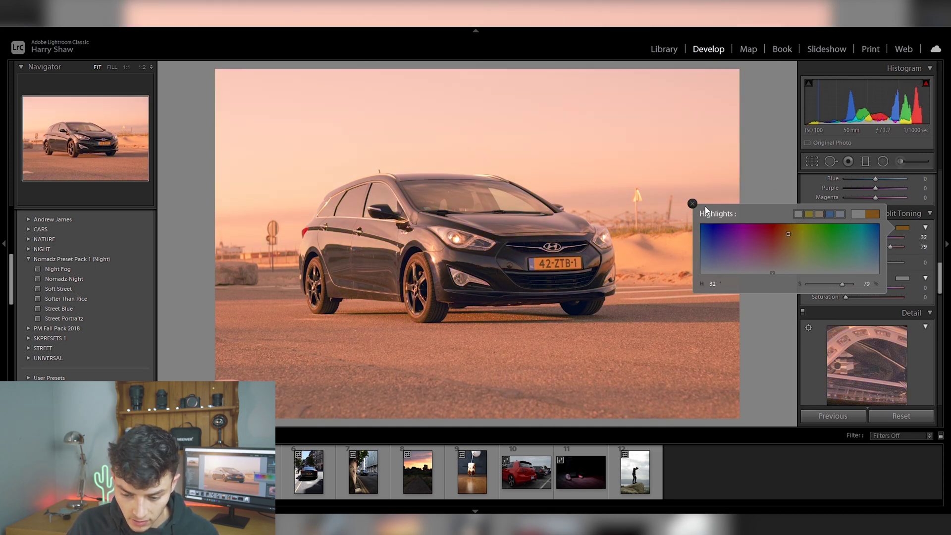
pyautogui.click(692, 203)
pyautogui.moveTo(889, 249); pyautogui.dragTo(863, 254)
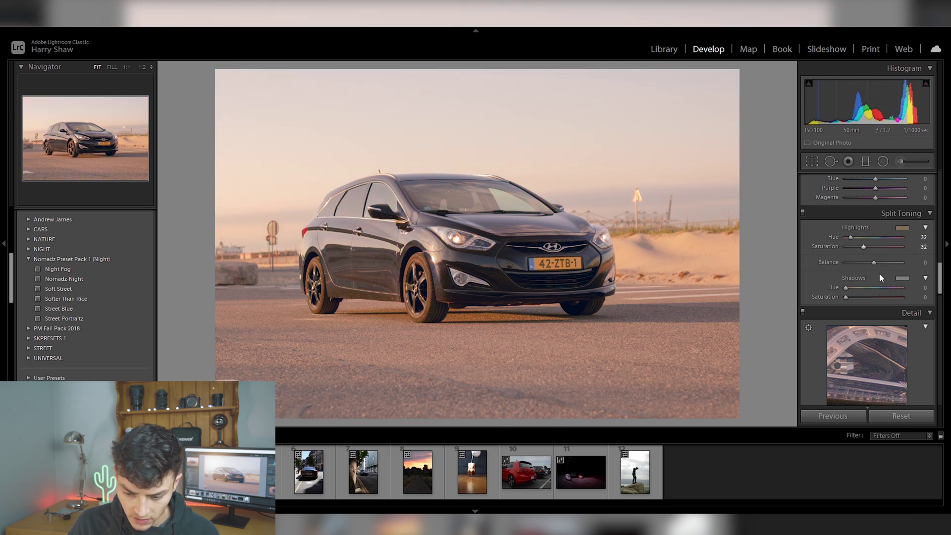
# Step: Split-tone the shadows with Hue 189 and Saturation 18, and compare the photo without the split toning
pyautogui.click(899, 281)
pyautogui.click(692, 254)
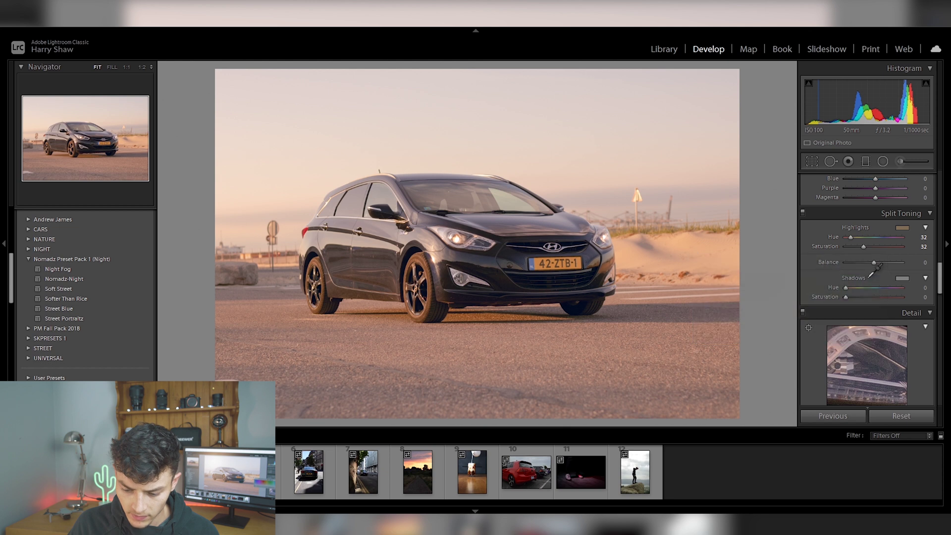
pyautogui.moveTo(848, 298); pyautogui.dragTo(904, 297)
pyautogui.moveTo(847, 288)
pyautogui.mouseDown()
pyautogui.moveTo(879, 285)
pyautogui.moveTo(852, 301)
pyautogui.mouseUp()
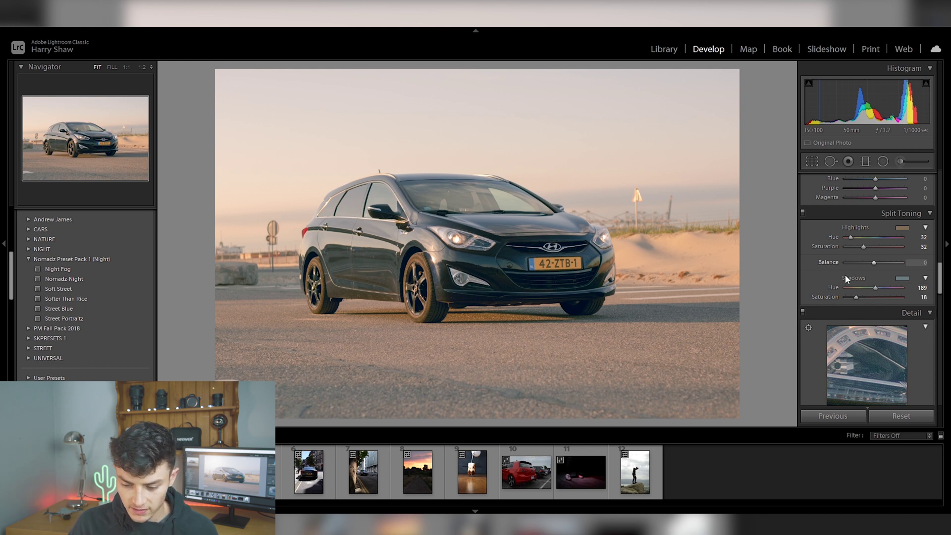
pyautogui.click(802, 212)
pyautogui.click(802, 211)
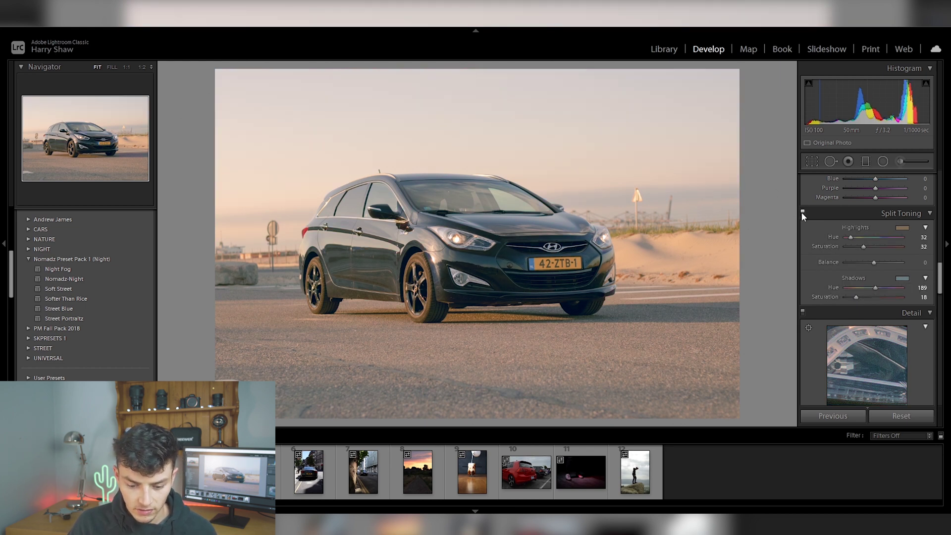
# Step: Calibrate the Red Primary with Hue −12 and Saturation +37
pyautogui.scroll(-10, 824, 237)
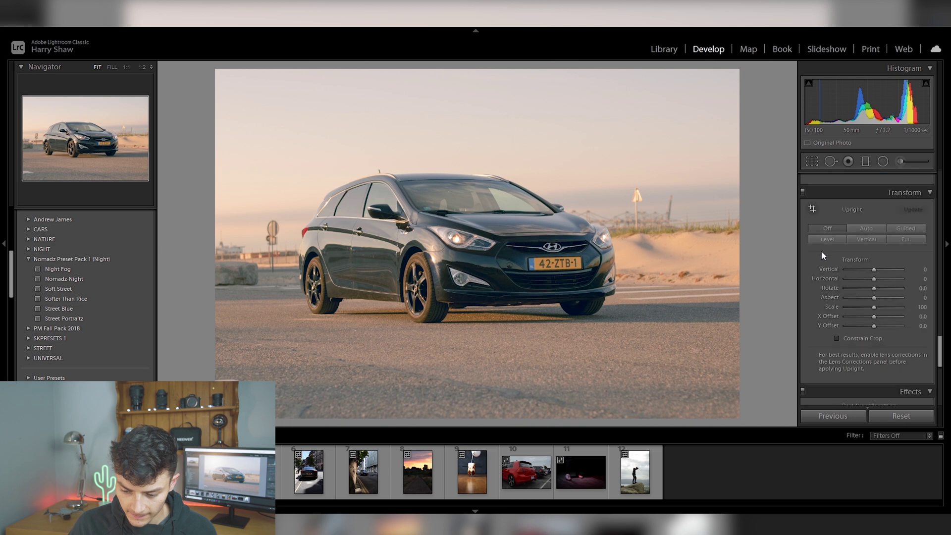
pyautogui.scroll(-5, 821, 254)
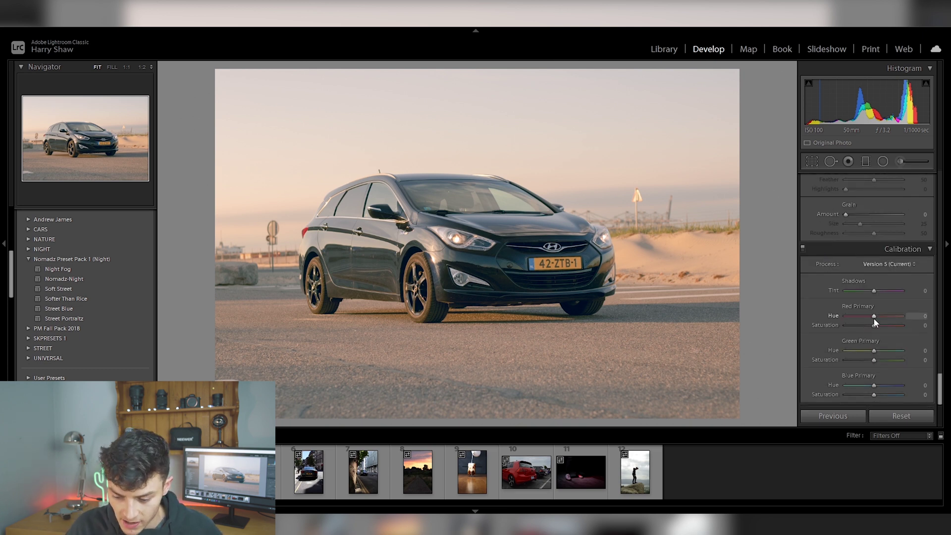
pyautogui.moveTo(874, 318); pyautogui.dragTo(866, 324)
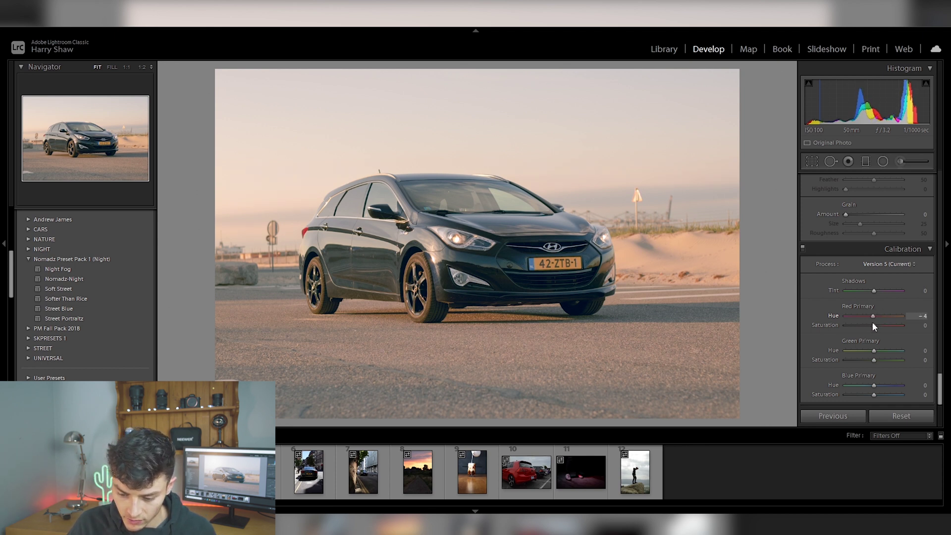
pyautogui.moveTo(870, 324); pyautogui.dragTo(884, 325)
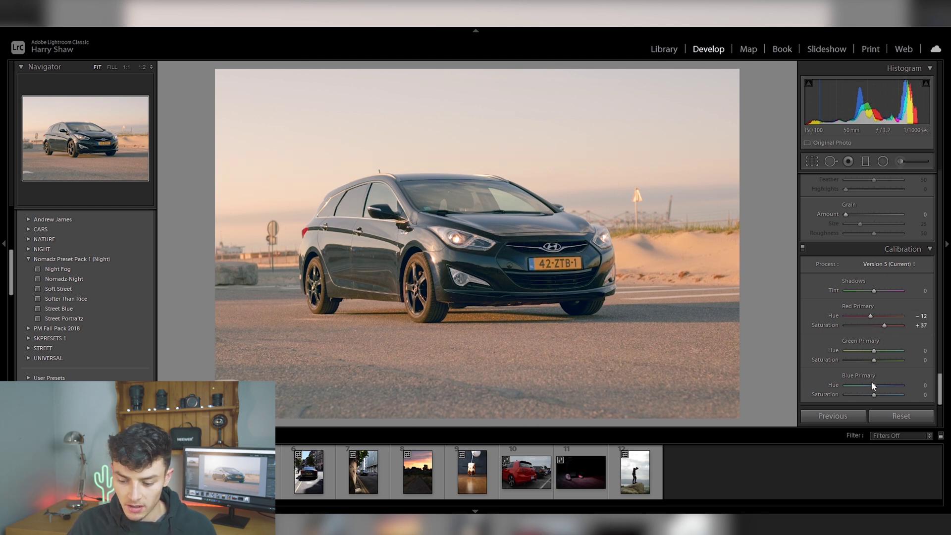
# Step: Calibrate the Blue Primary to Hue −21 and Saturation +11, and the Green Primary to Hue −19 and Saturation −4
pyautogui.moveTo(866, 385)
pyautogui.mouseDown()
pyautogui.moveTo(857, 386)
pyautogui.moveTo(886, 396)
pyautogui.moveTo(876, 396)
pyautogui.mouseUp()
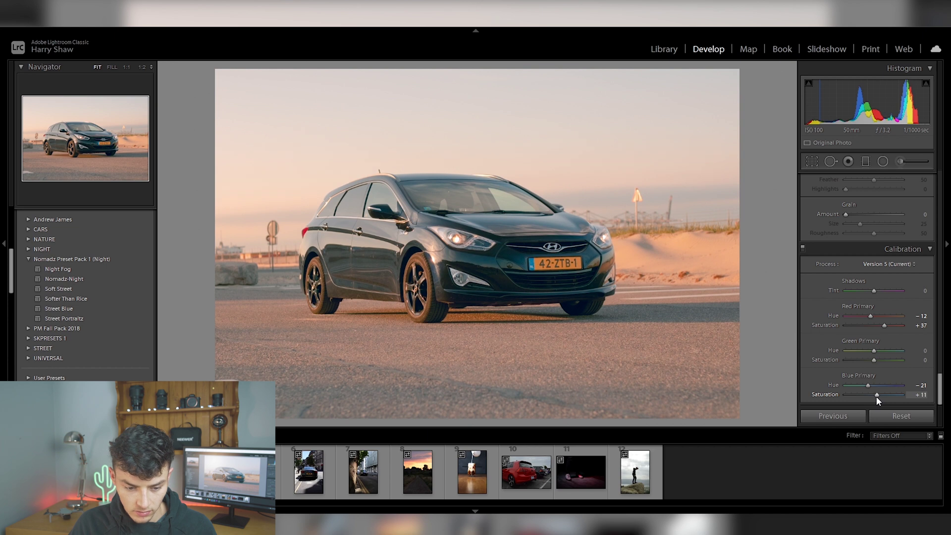
pyautogui.moveTo(873, 352); pyautogui.dragTo(856, 361)
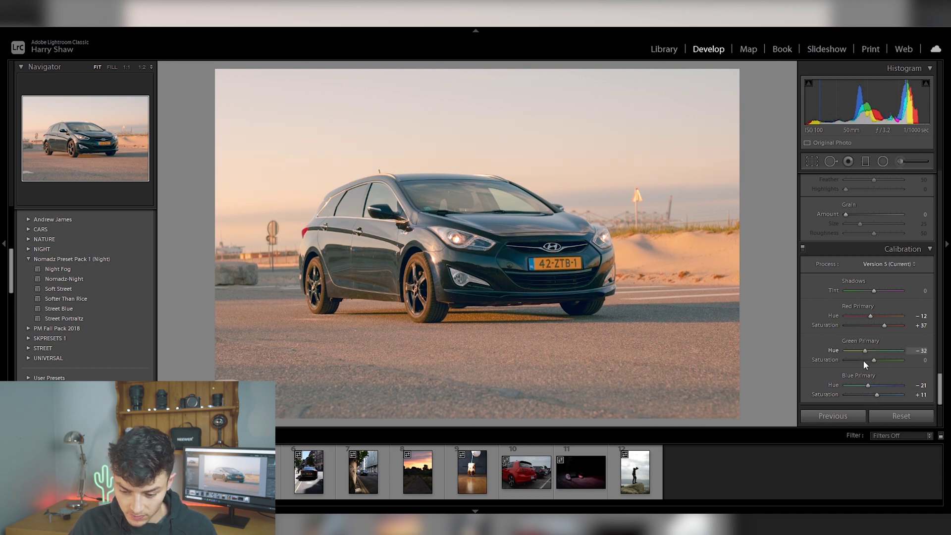
pyautogui.moveTo(872, 358); pyautogui.dragTo(865, 360)
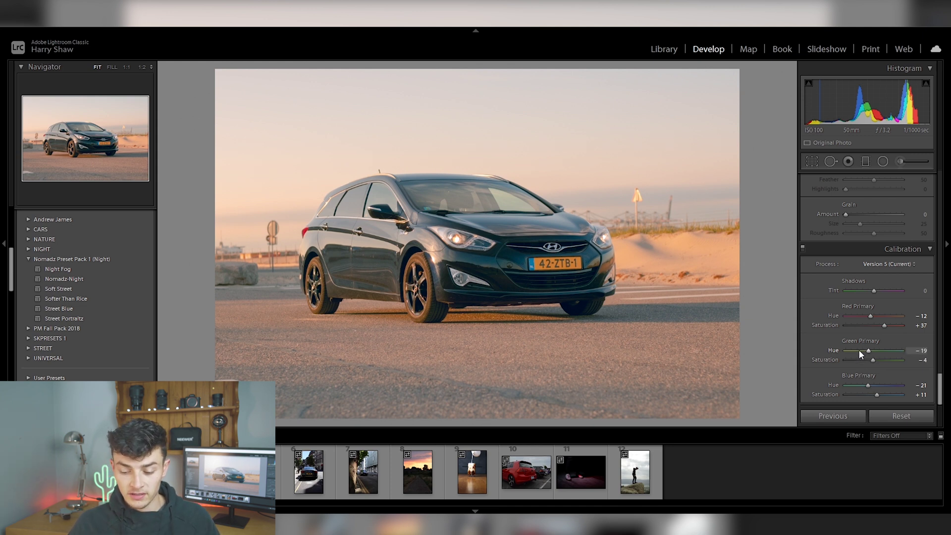
# Step: Compare the graded car photo with the original by resetting all settings and undoing the reset
pyautogui.scroll(3, 857, 352)
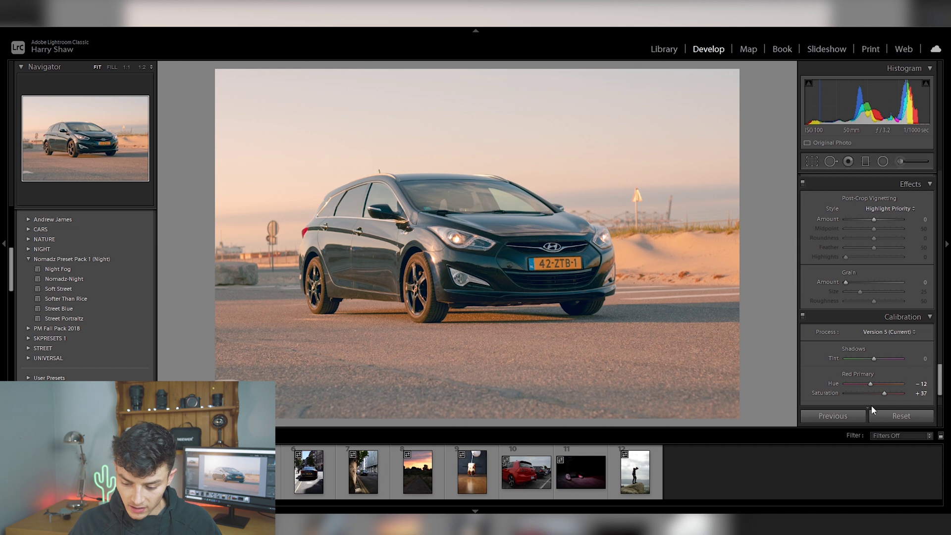
pyautogui.click(893, 417)
pyautogui.hotkey('ctrl', 'z')
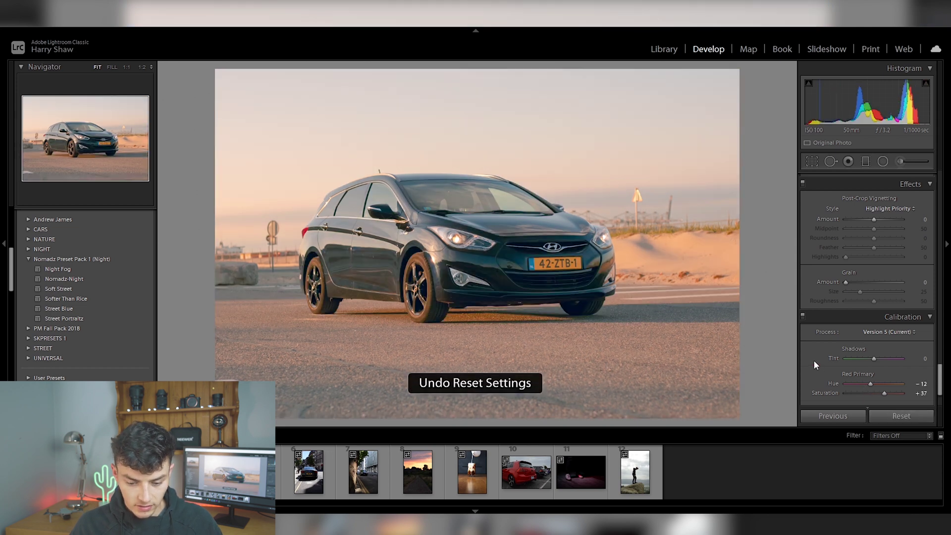
# Step: Draw a wide radial filter around the car, clear its old adjustments and switch off Invert so it affects the surroundings
pyautogui.scroll(10, 842, 327)
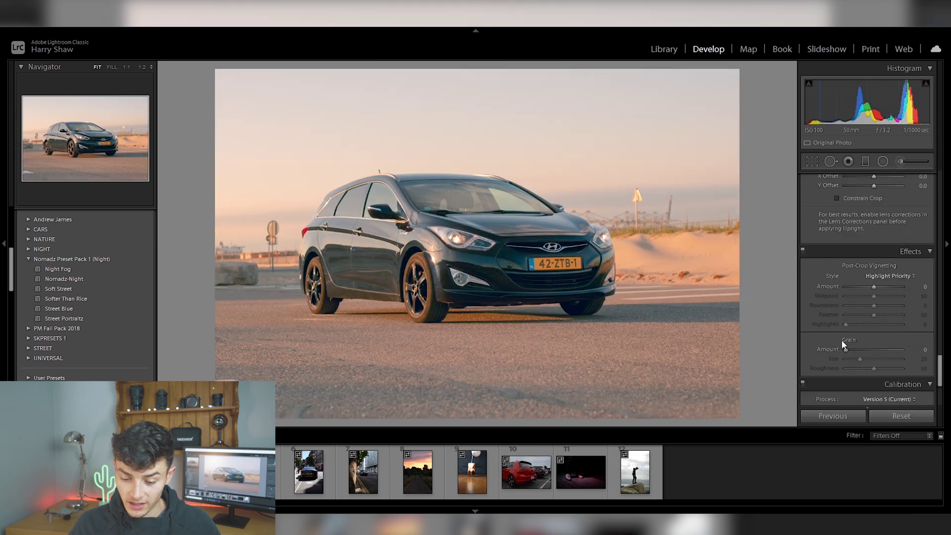
pyautogui.click(883, 161)
pyautogui.moveTo(441, 246)
pyautogui.mouseDown()
pyautogui.moveTo(587, 296)
pyautogui.moveTo(636, 335)
pyautogui.moveTo(443, 253)
pyautogui.mouseUp()
pyautogui.moveTo(451, 339); pyautogui.dragTo(452, 356)
pyautogui.doubleClick(829, 206)
pyautogui.doubleClick(826, 230)
pyautogui.scroll(-5, 820, 248)
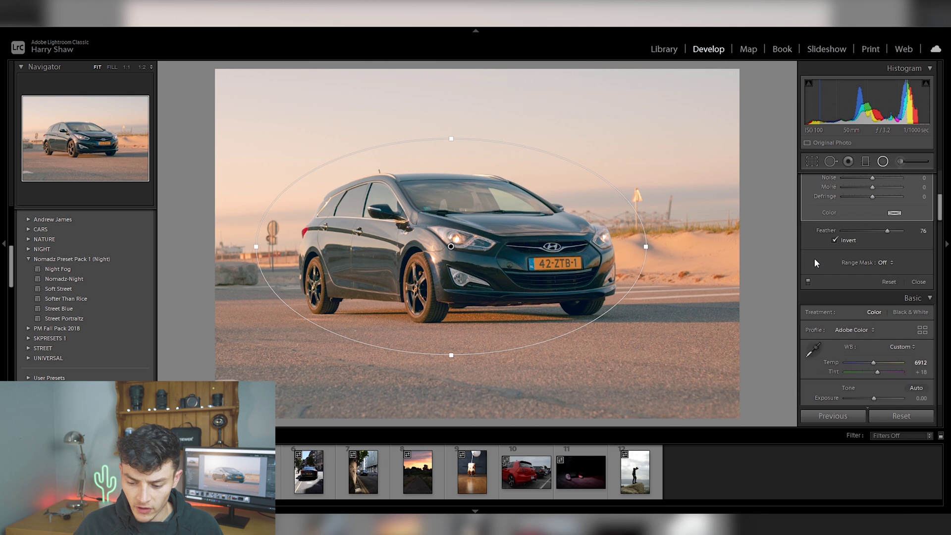
pyautogui.click(836, 241)
# Step: Darken the area around the car by setting the radial filter's Exposure to −1.40
pyautogui.scroll(5, 822, 243)
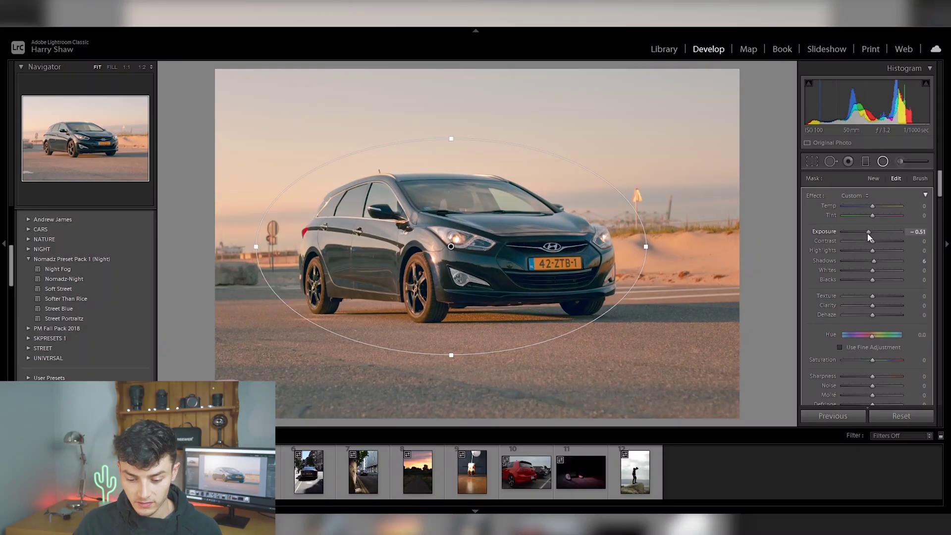
pyautogui.moveTo(867, 233); pyautogui.dragTo(862, 236)
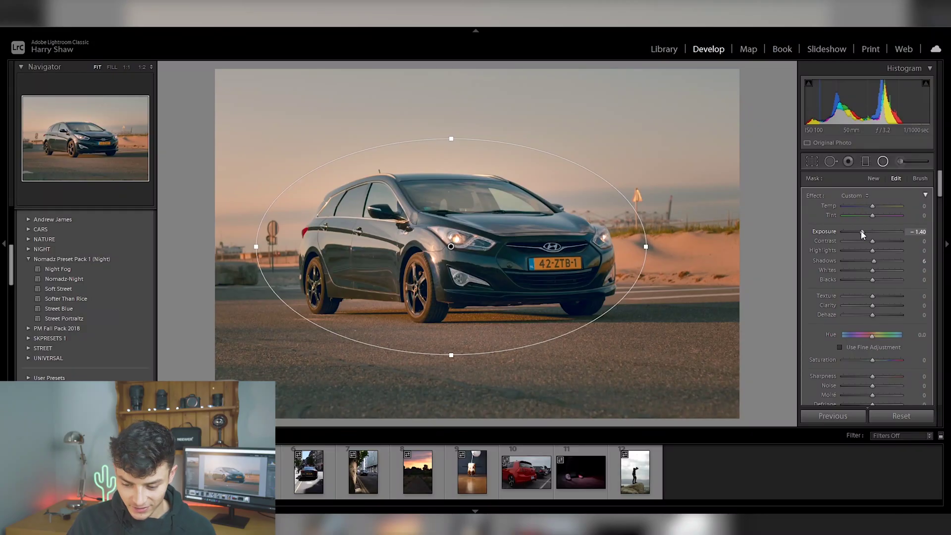
pyautogui.moveTo(862, 235); pyautogui.dragTo(860, 232)
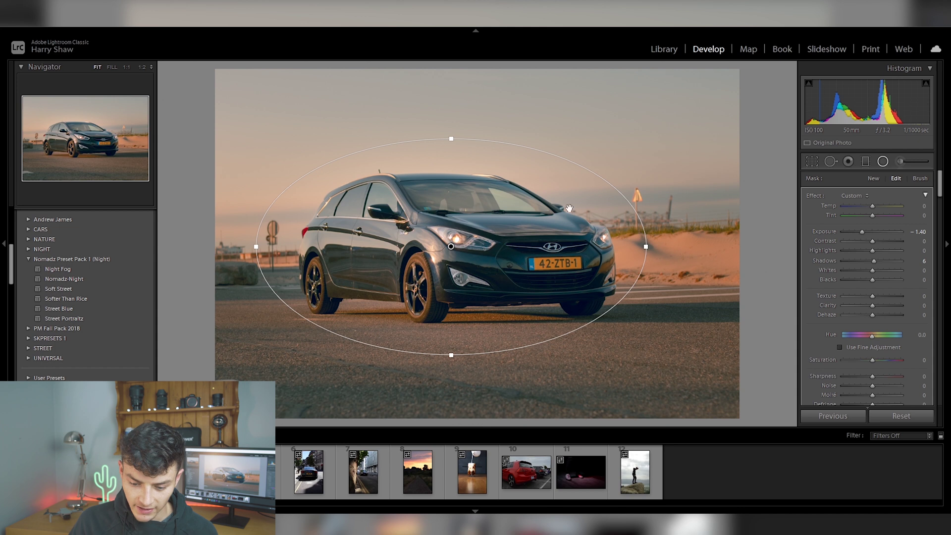
# Step: Duplicate the radial filter and enable Invert on the copy so it affects the car itself
pyautogui.rightClick(451, 245)
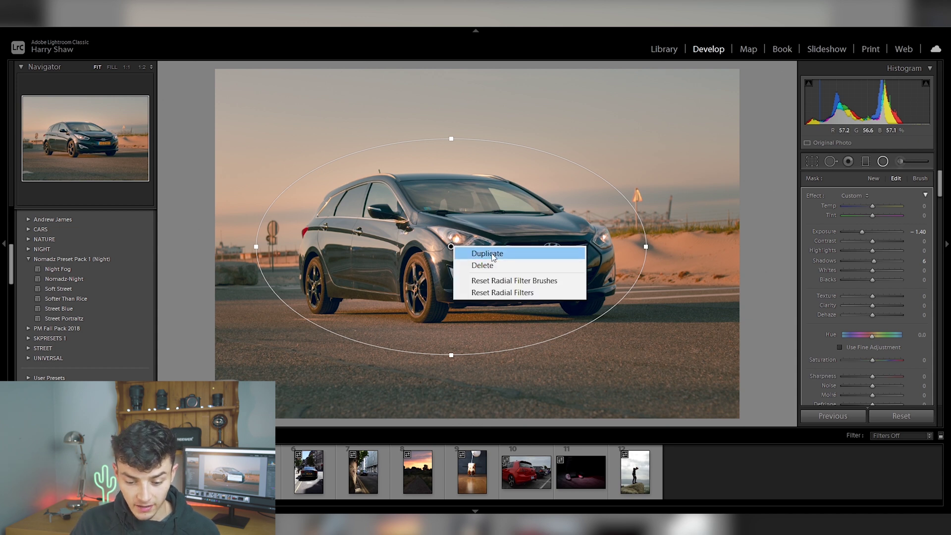
pyautogui.click(504, 249)
pyautogui.scroll(-5, 813, 278)
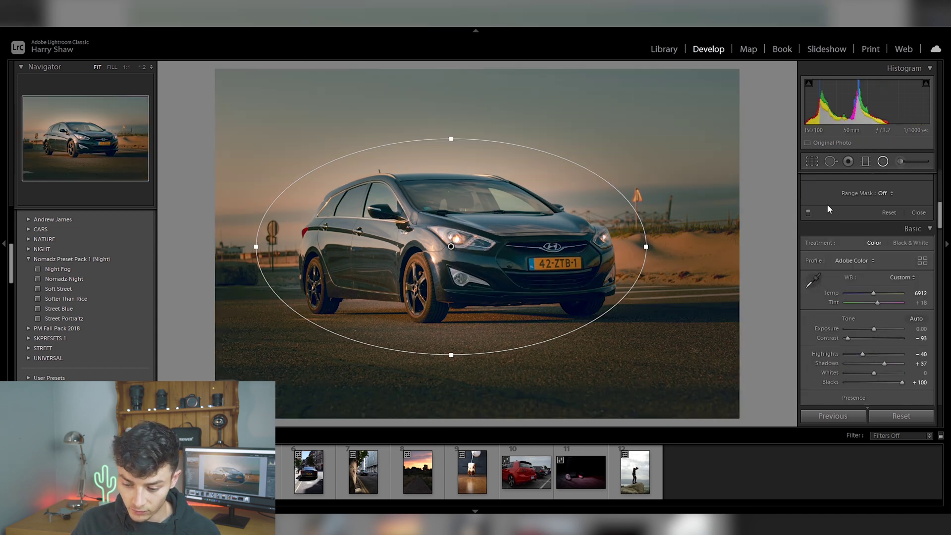
pyautogui.click(834, 310)
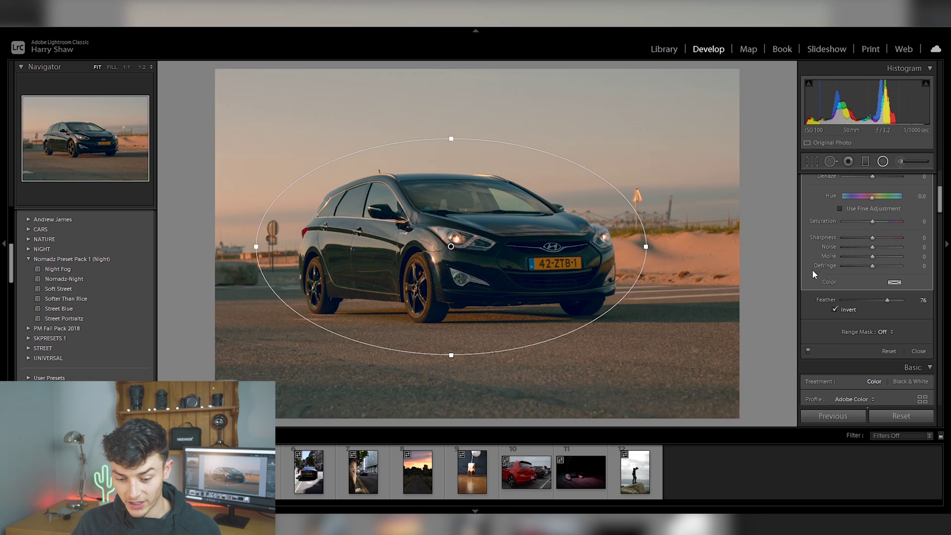
# Step: Reset the duplicated filter's Exposure to 0.00, cool its Temp to −15 and leave the radial filter tool
pyautogui.scroll(4, 815, 262)
pyautogui.moveTo(861, 233); pyautogui.dragTo(876, 237)
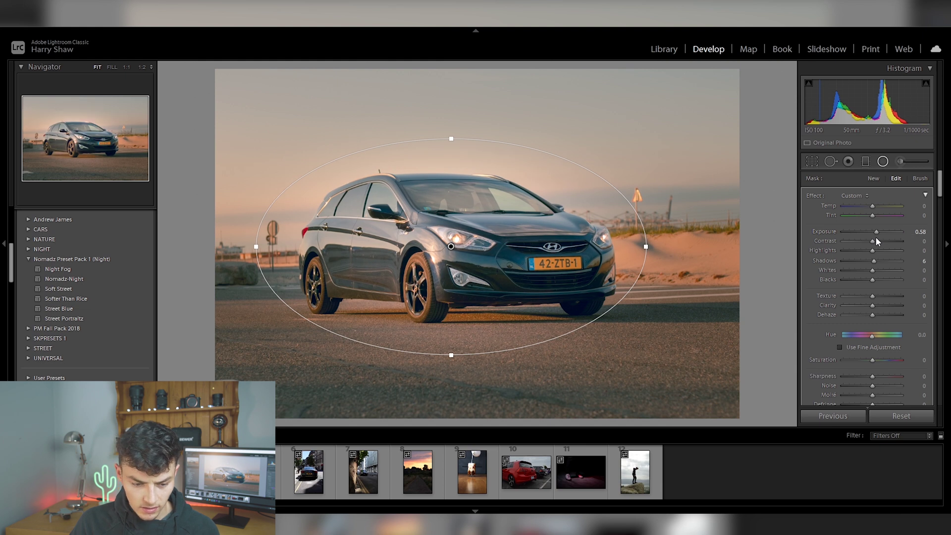
pyautogui.doubleClick(833, 229)
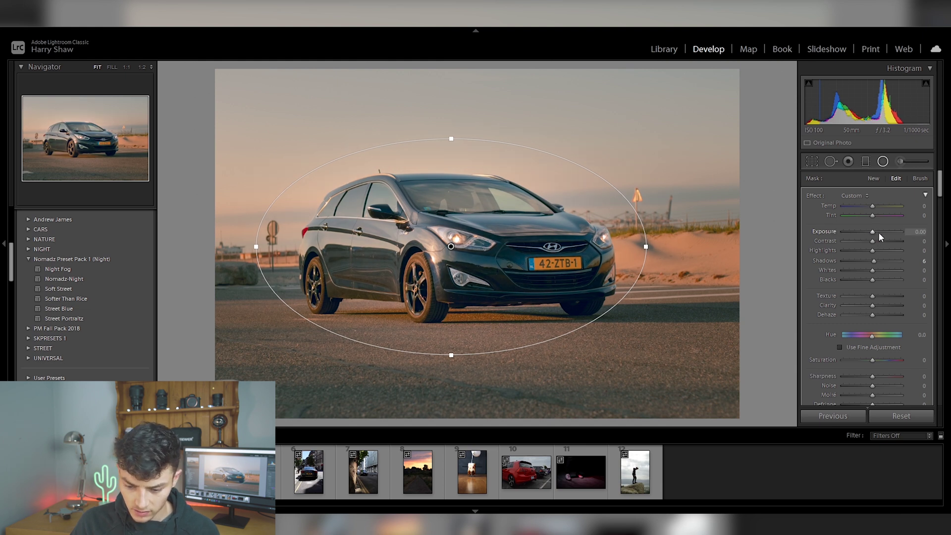
pyautogui.moveTo(873, 206); pyautogui.dragTo(867, 213)
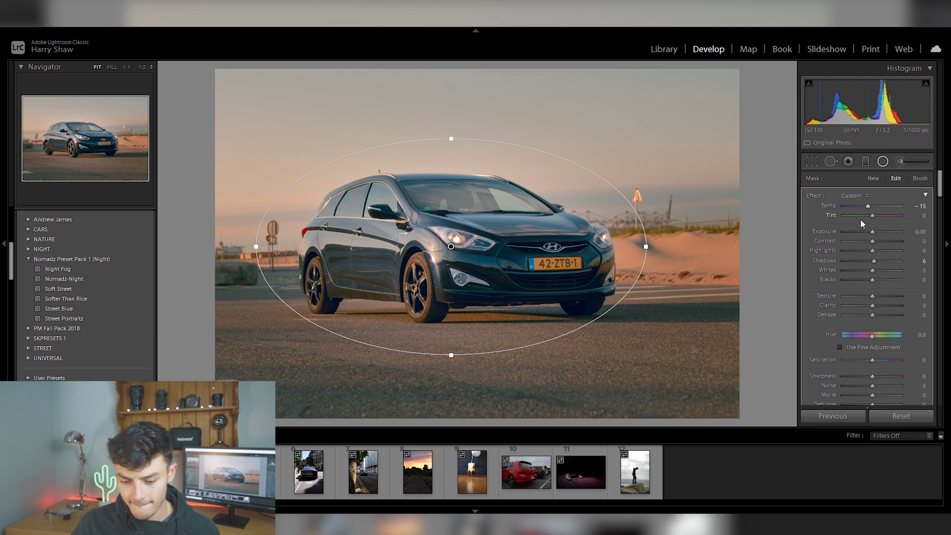
pyautogui.click(882, 162)
# Step: Straighten the car photo by an angle of 0.72, and compare the finished edit with the reset original
pyautogui.click(811, 162)
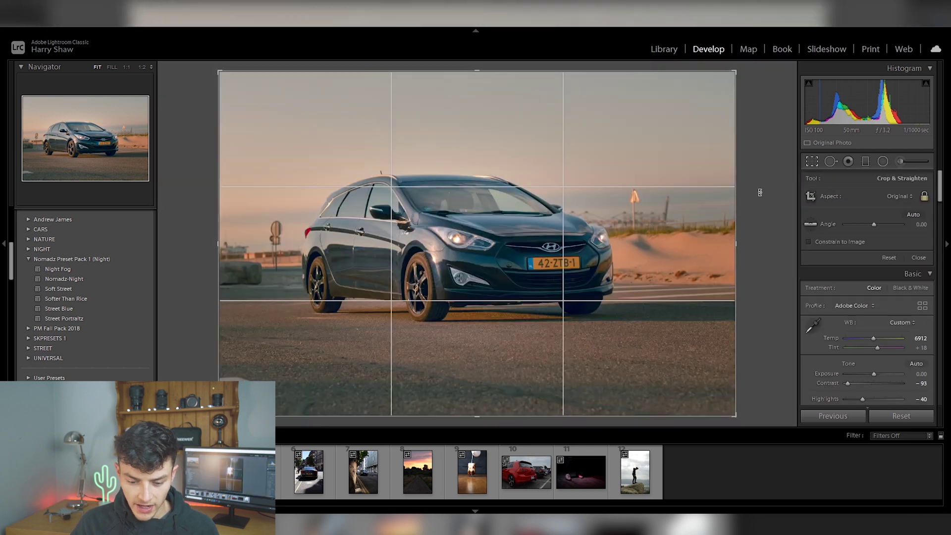
pyautogui.moveTo(761, 223); pyautogui.dragTo(760, 227)
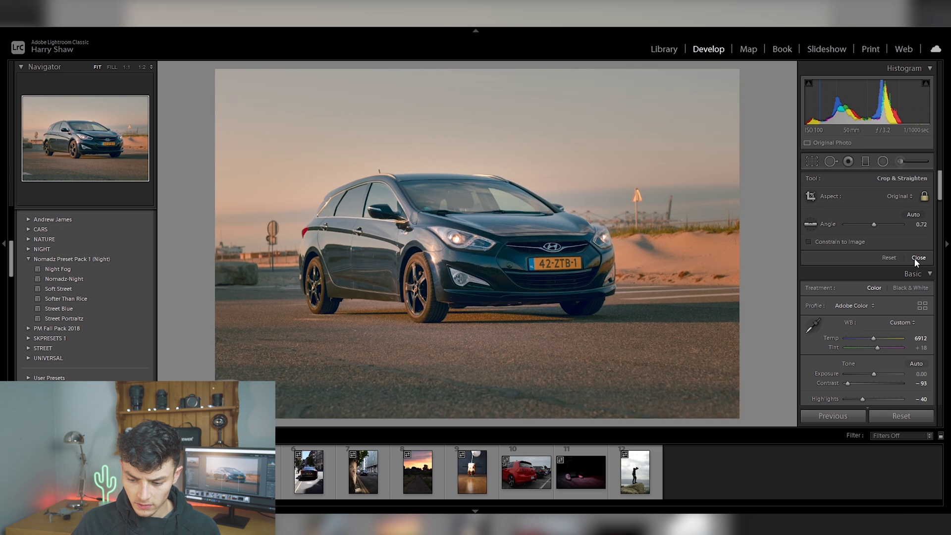
pyautogui.click(915, 258)
pyautogui.click(887, 420)
pyautogui.hotkey('ctrl', 'z')
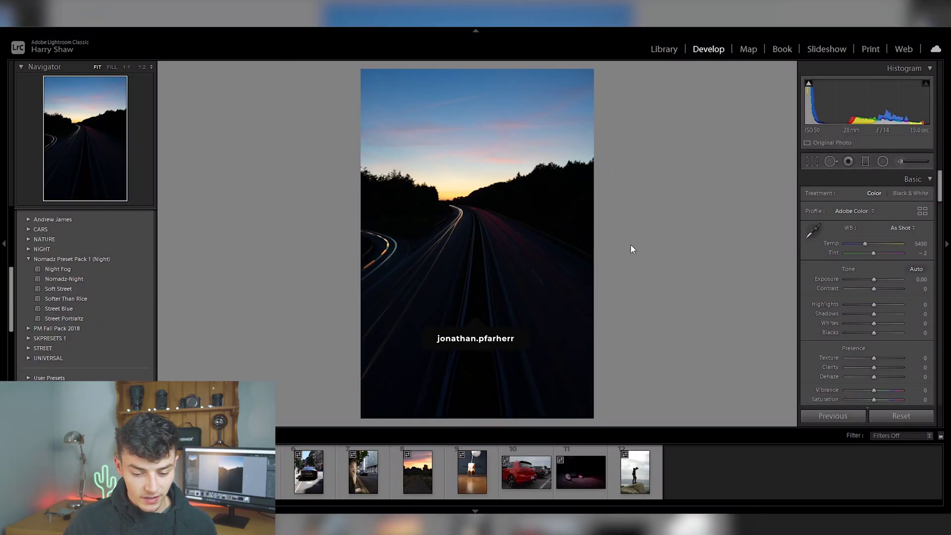
# Step: Apply the Street Blue preset to the dusk motorway photo and set Shadows to +100
pyautogui.moveTo(874, 279); pyautogui.dragTo(892, 280)
pyautogui.doubleClick(837, 278)
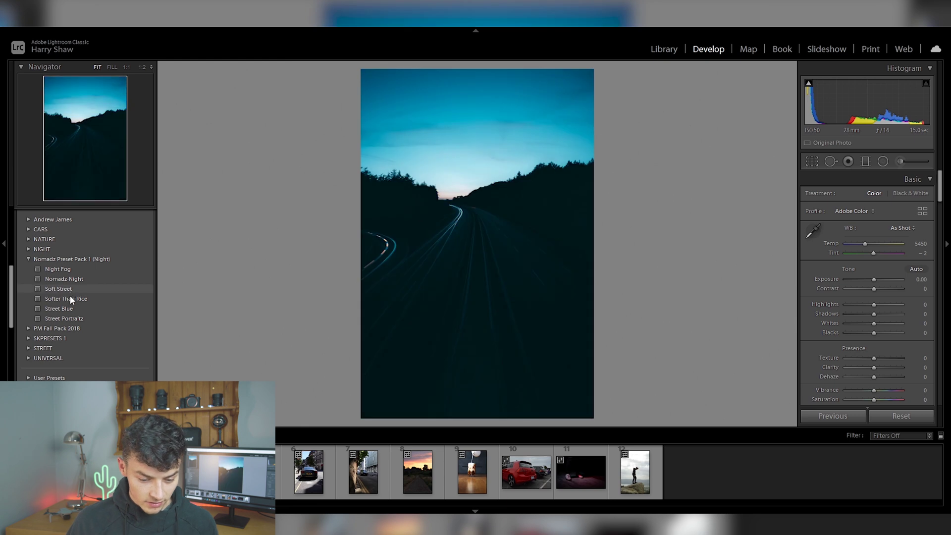
pyautogui.click(71, 309)
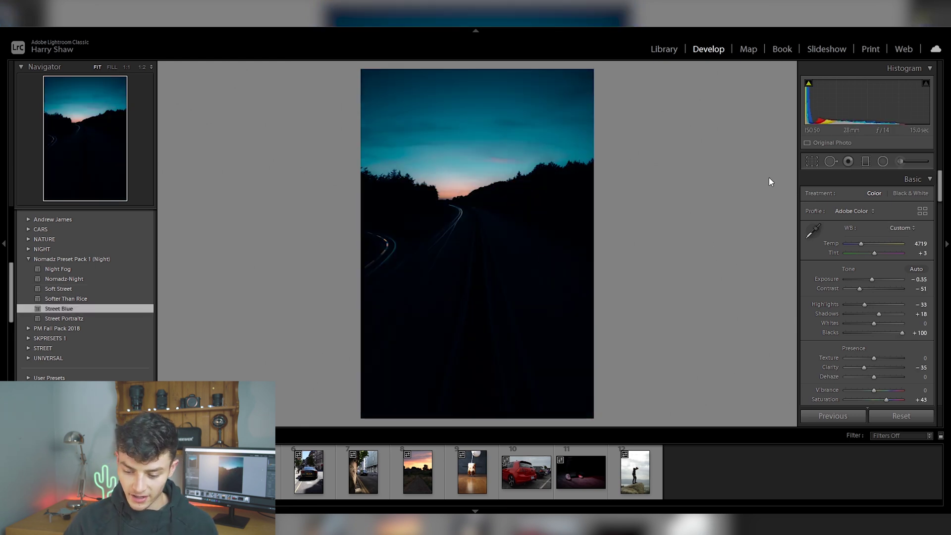
pyautogui.moveTo(880, 315); pyautogui.dragTo(920, 314)
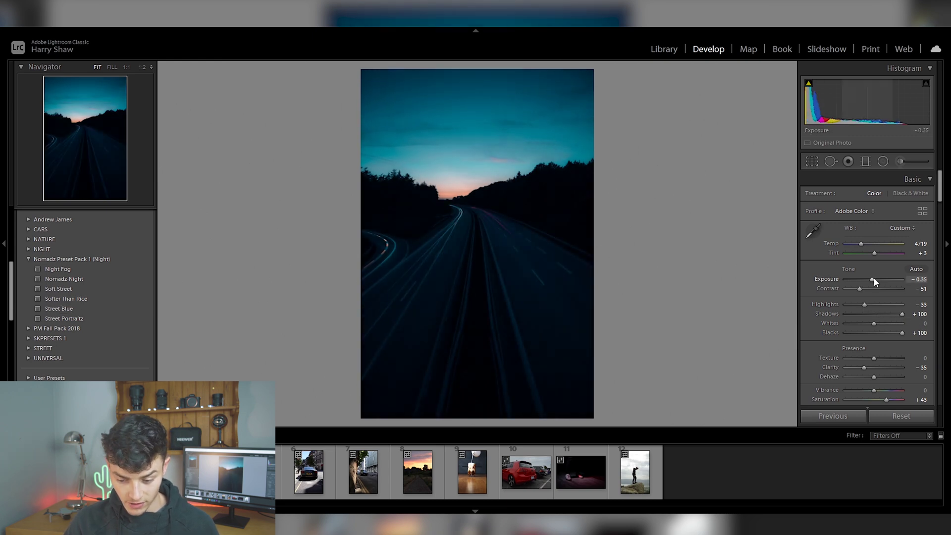
# Step: Set the motorway photo's Exposure to +0.18, trying +3.07 as well and undoing that brighter setting
pyautogui.moveTo(874, 279); pyautogui.dragTo(877, 280)
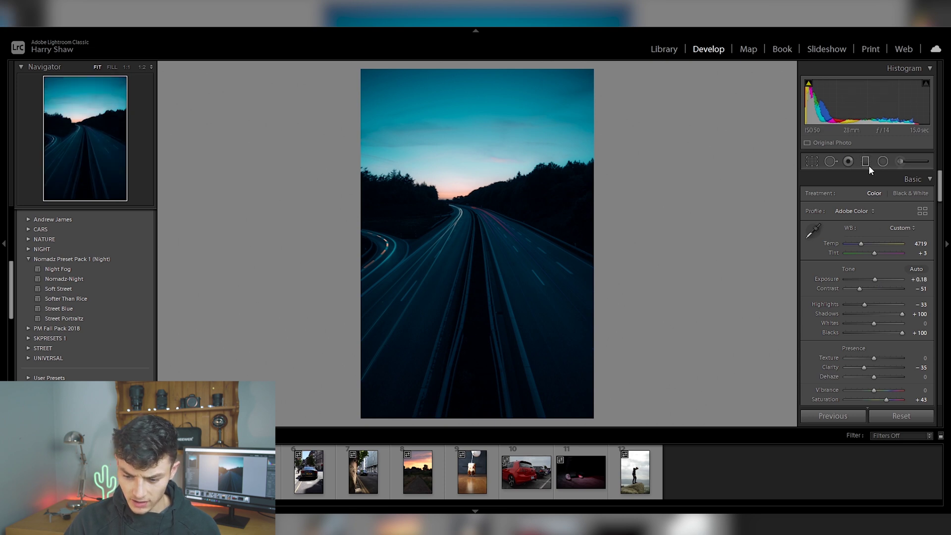
pyautogui.moveTo(875, 280); pyautogui.dragTo(892, 280)
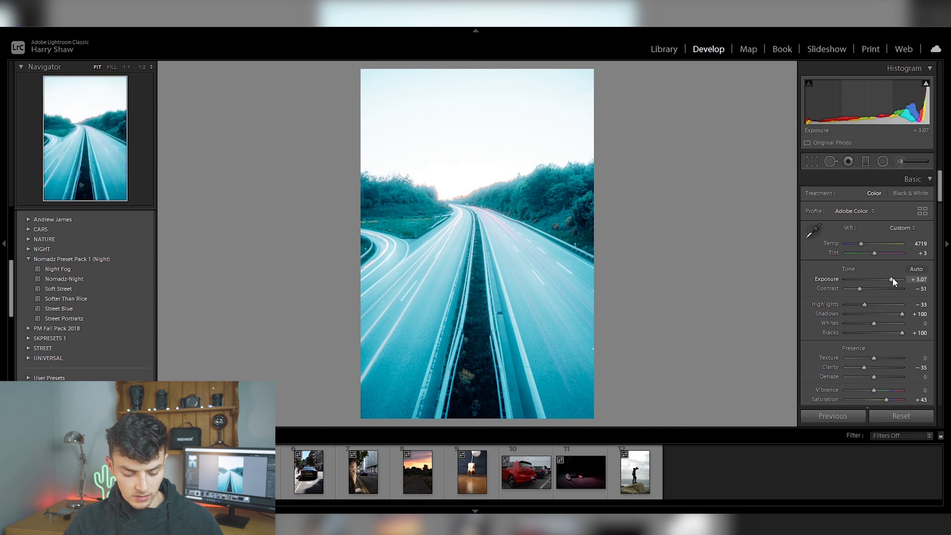
pyautogui.hotkey('ctrl', 'z')
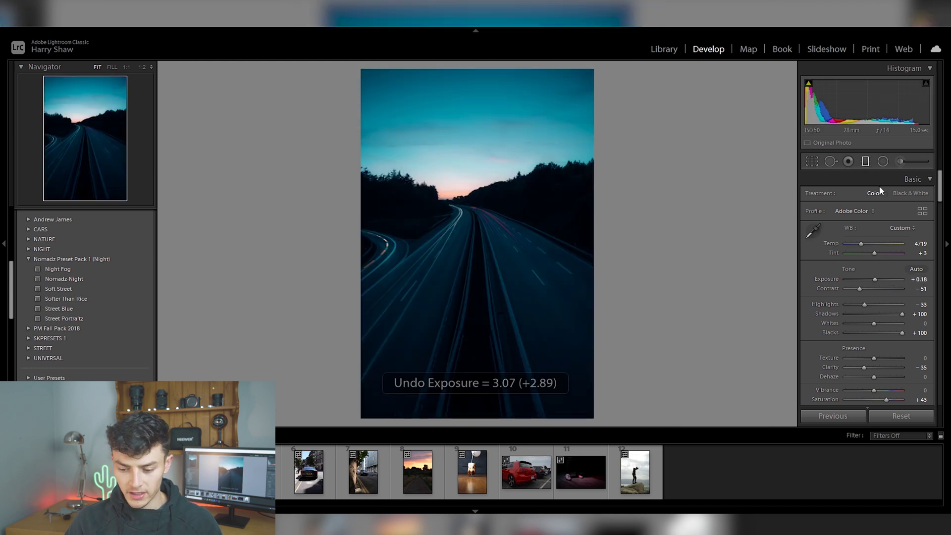
# Step: Add a graduated filter over the motorway up to the horizon, with Exposure 0.79 and Temp 100
pyautogui.click(865, 163)
pyautogui.moveTo(462, 233); pyautogui.dragTo(592, 180)
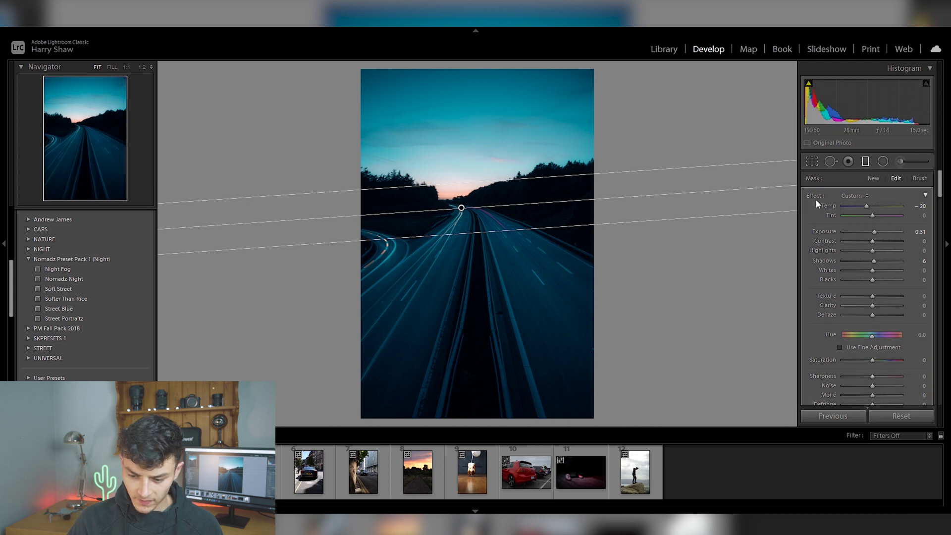
pyautogui.doubleClick(831, 205)
pyautogui.moveTo(874, 231); pyautogui.dragTo(876, 232)
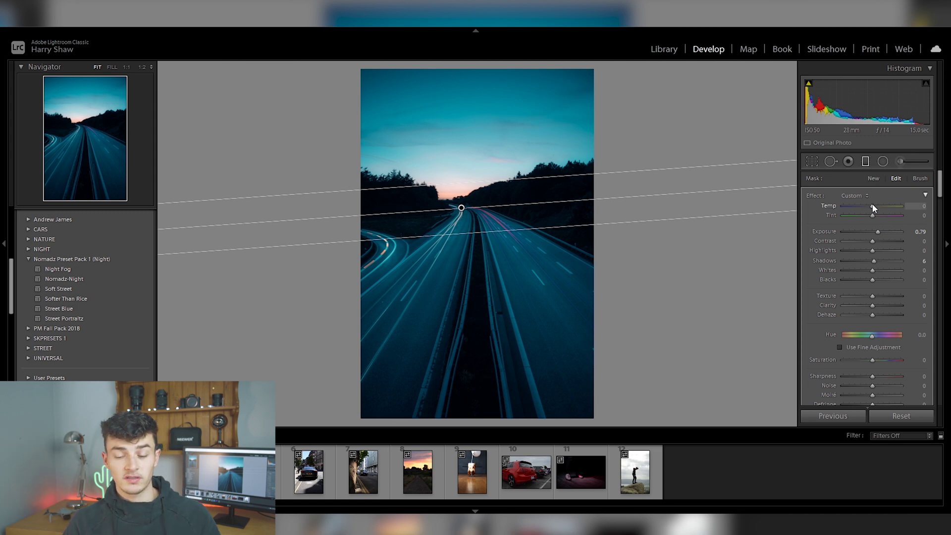
pyautogui.moveTo(878, 204); pyautogui.dragTo(909, 204)
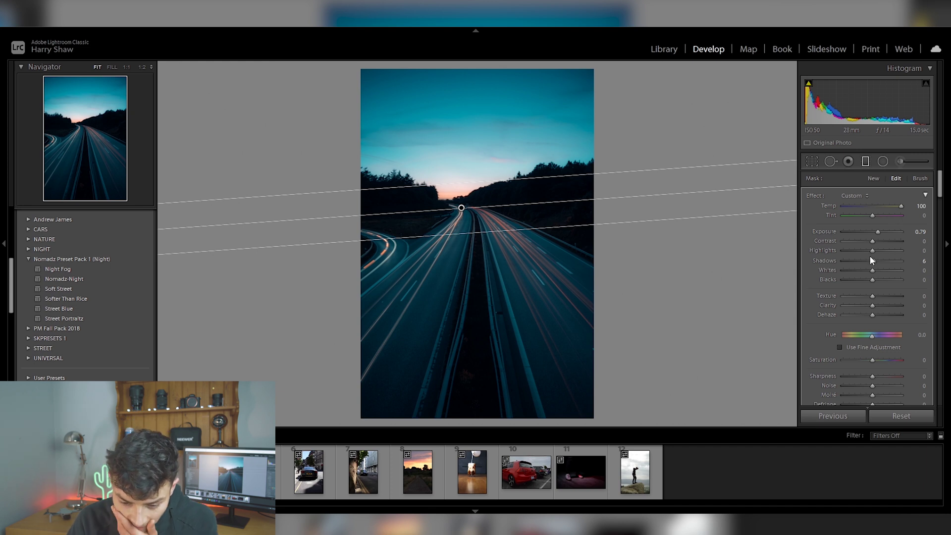
# Step: Set the road graduated filter's Shadows to 54 and Clarity to 13
pyautogui.moveTo(874, 260)
pyautogui.mouseDown()
pyautogui.moveTo(899, 259)
pyautogui.moveTo(889, 265)
pyautogui.mouseUp()
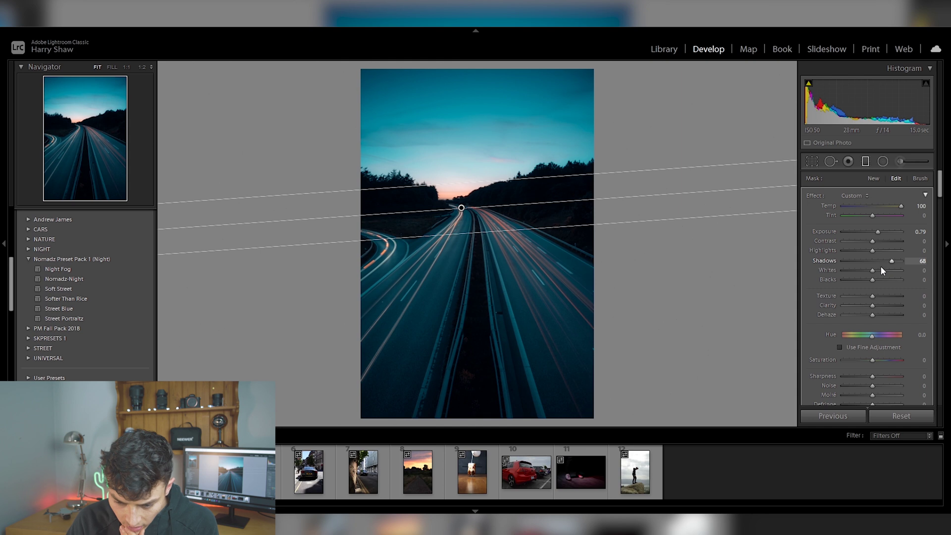
pyautogui.moveTo(892, 263); pyautogui.dragTo(884, 266)
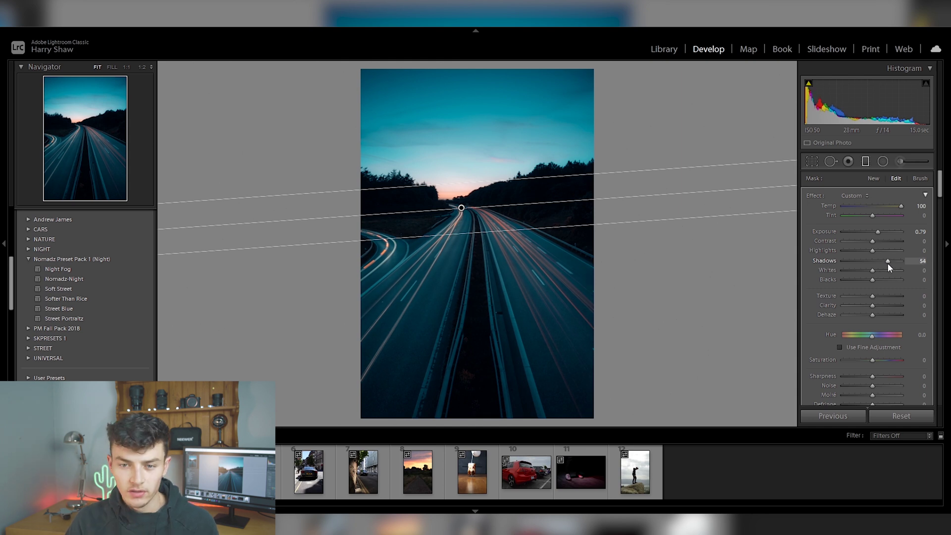
pyautogui.moveTo(873, 305)
pyautogui.mouseDown()
pyautogui.moveTo(884, 307)
pyautogui.moveTo(874, 312)
pyautogui.mouseUp()
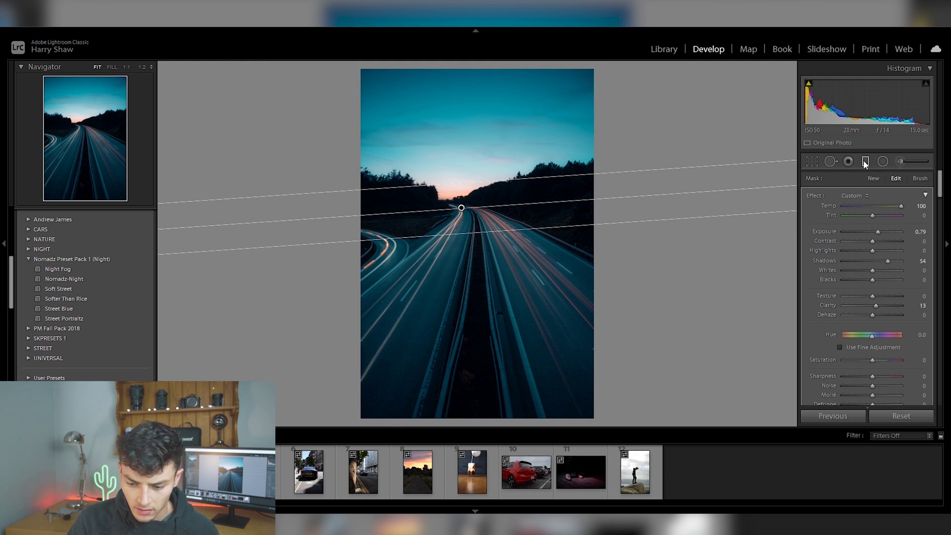
# Step: Leave the graduated filter tool and compare the motorway edit with its reset original
pyautogui.press('m')
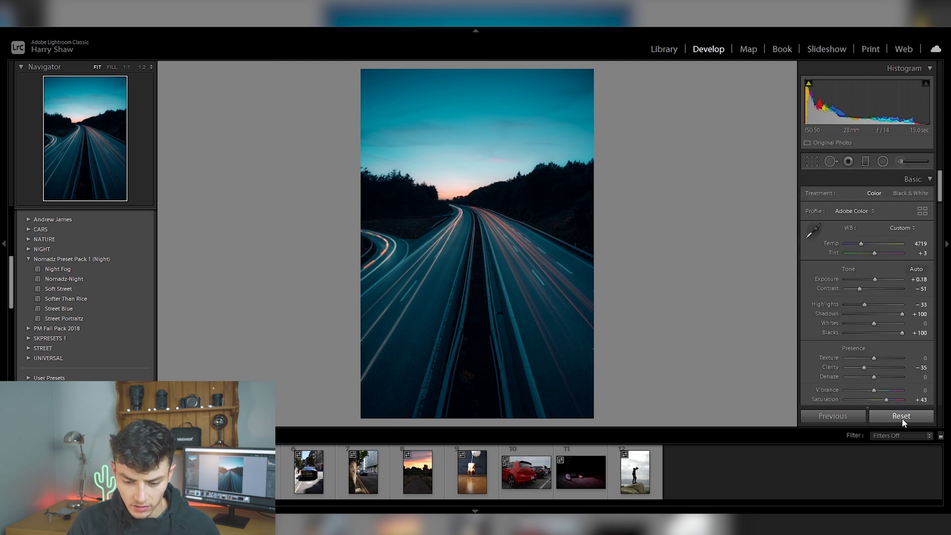
pyautogui.click(901, 416)
pyautogui.hotkey('ctrl', 'z')
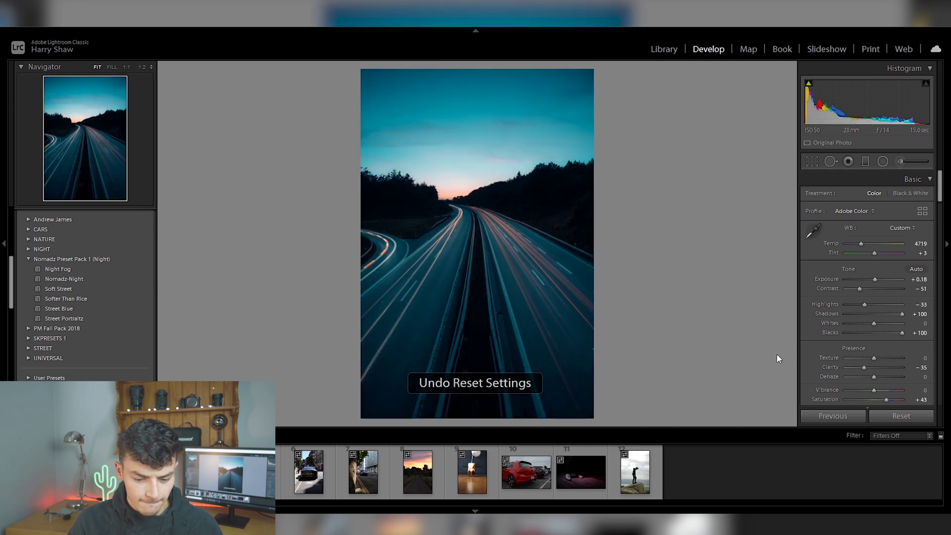
# Step: Warm the whole motorway photo to Temp 8556, with Exposure +0.53 and Highlights −84
pyautogui.moveTo(861, 245); pyautogui.dragTo(880, 242)
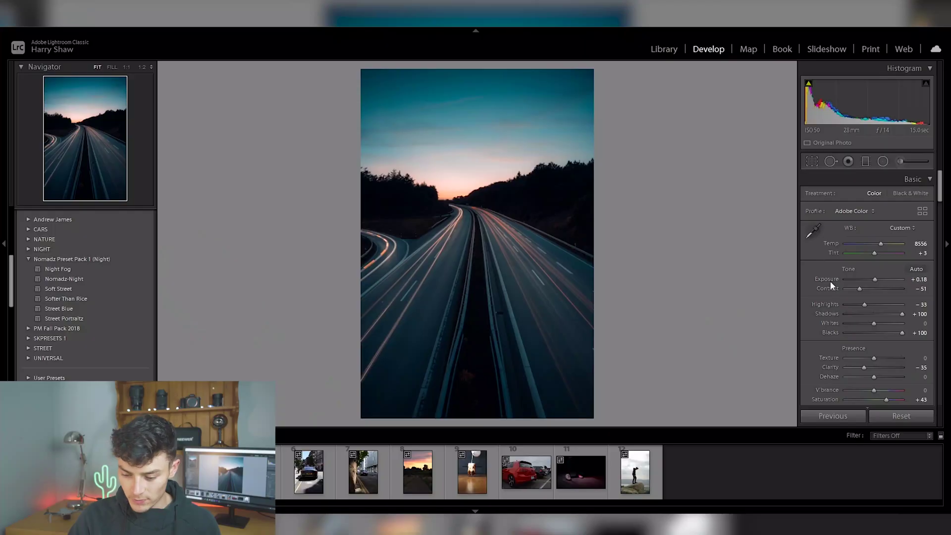
pyautogui.click(879, 281)
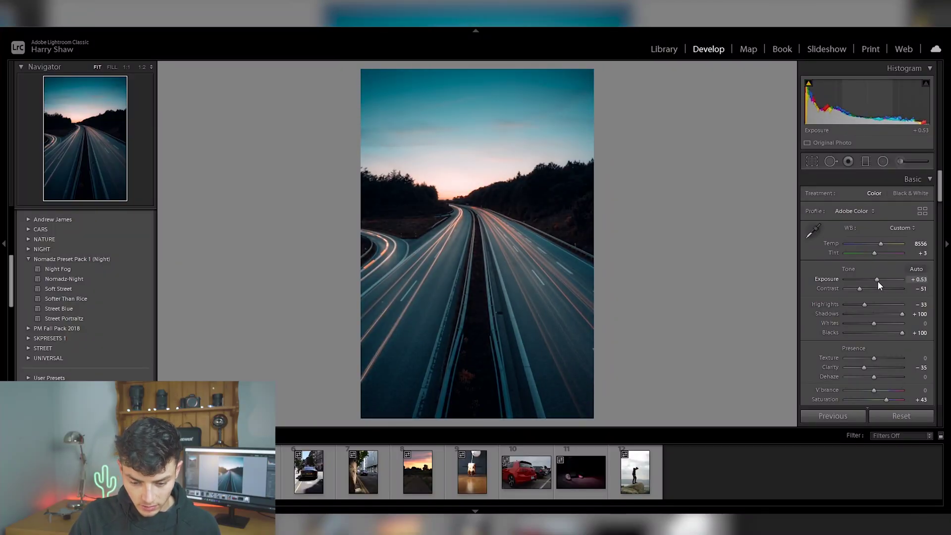
pyautogui.moveTo(864, 304); pyautogui.dragTo(848, 308)
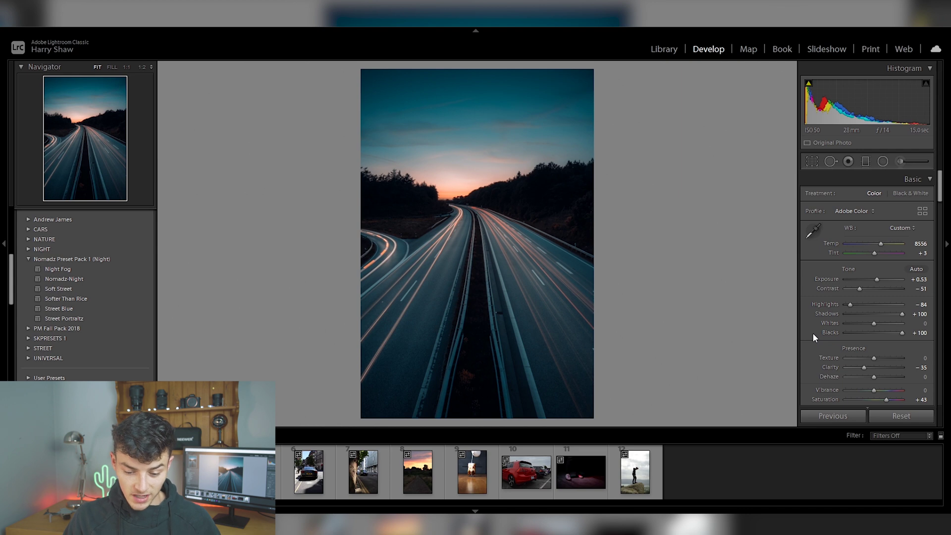
pyautogui.scroll(-3, 821, 324)
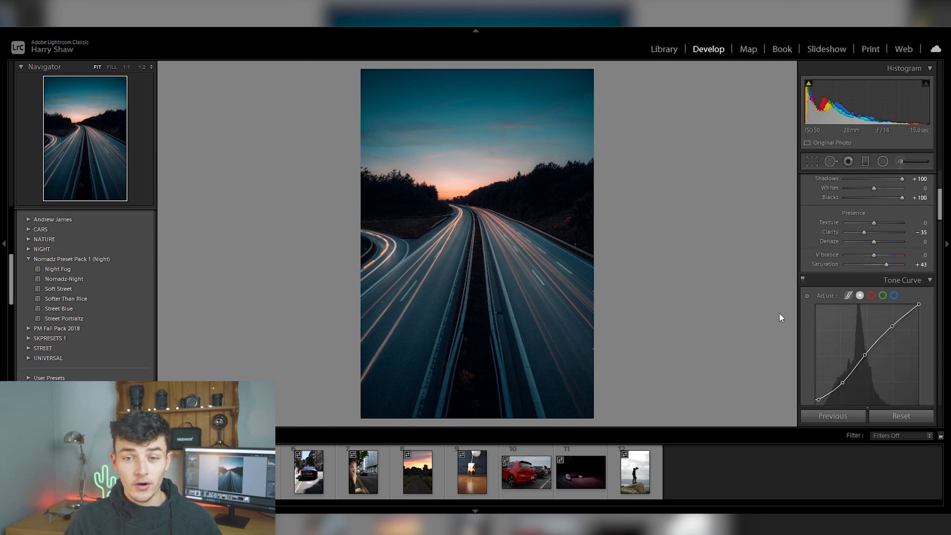
# Step: Apply the Softer Than Rice preset to the next photo, the open car boot at night, with Exposure +3.60, Highlights −65 and Temp 3053
pyautogui.press('Right')
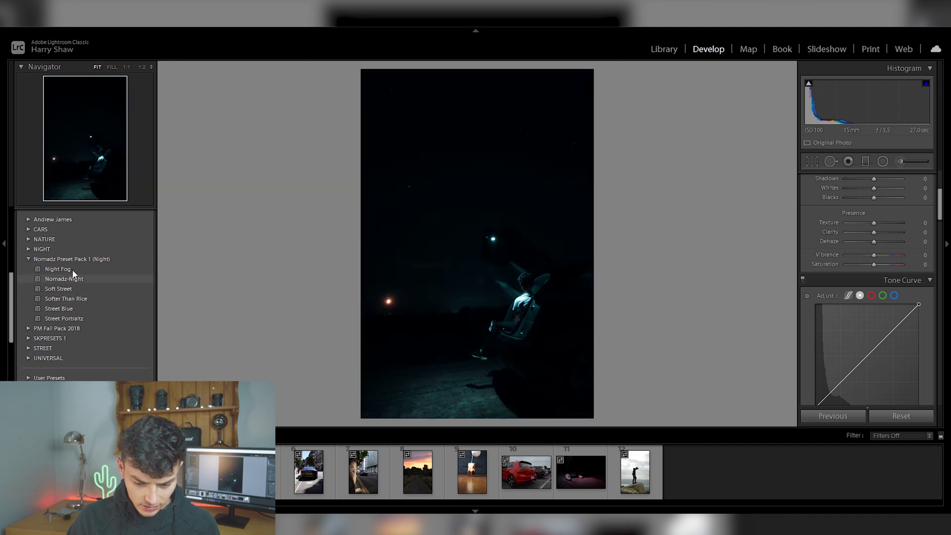
pyautogui.click(78, 299)
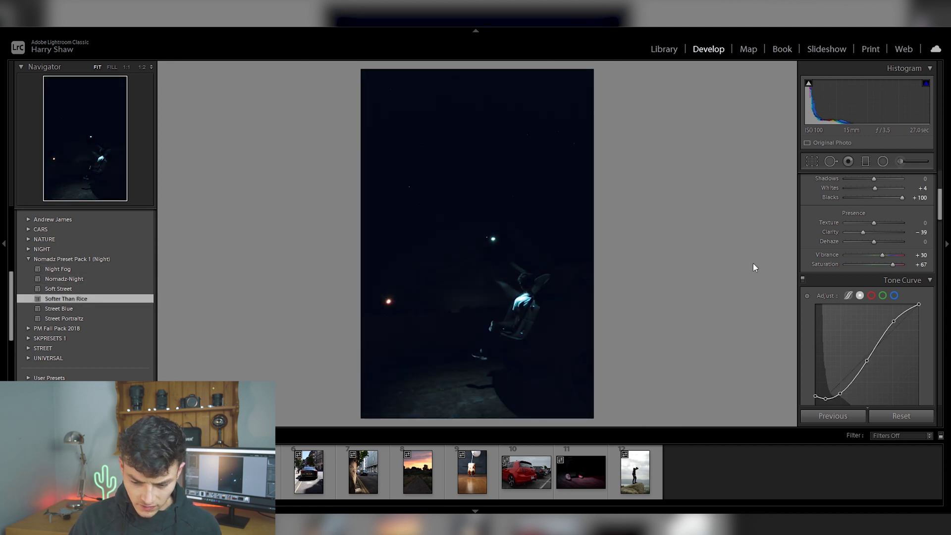
pyautogui.scroll(3, 835, 225)
pyautogui.moveTo(875, 280); pyautogui.dragTo(894, 280)
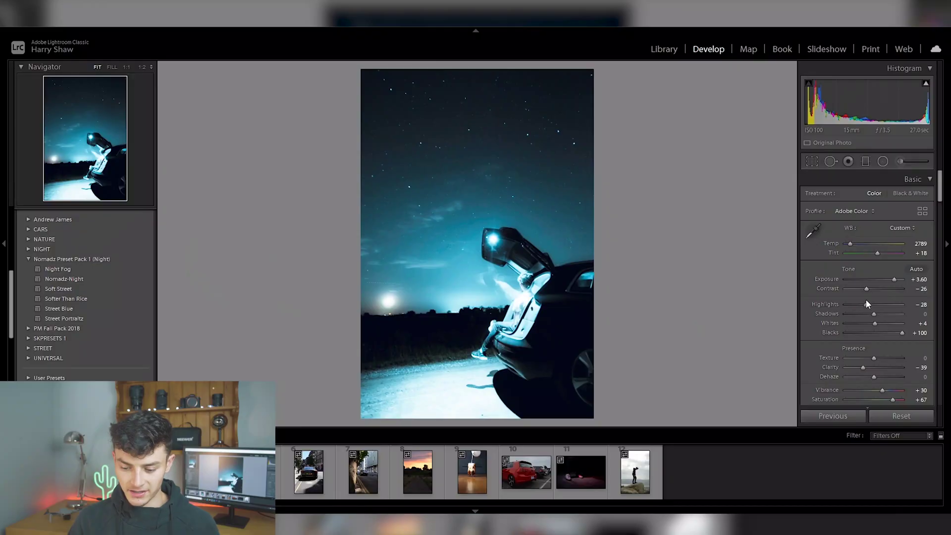
pyautogui.moveTo(866, 305)
pyautogui.mouseDown()
pyautogui.moveTo(838, 319)
pyautogui.moveTo(856, 314)
pyautogui.mouseUp()
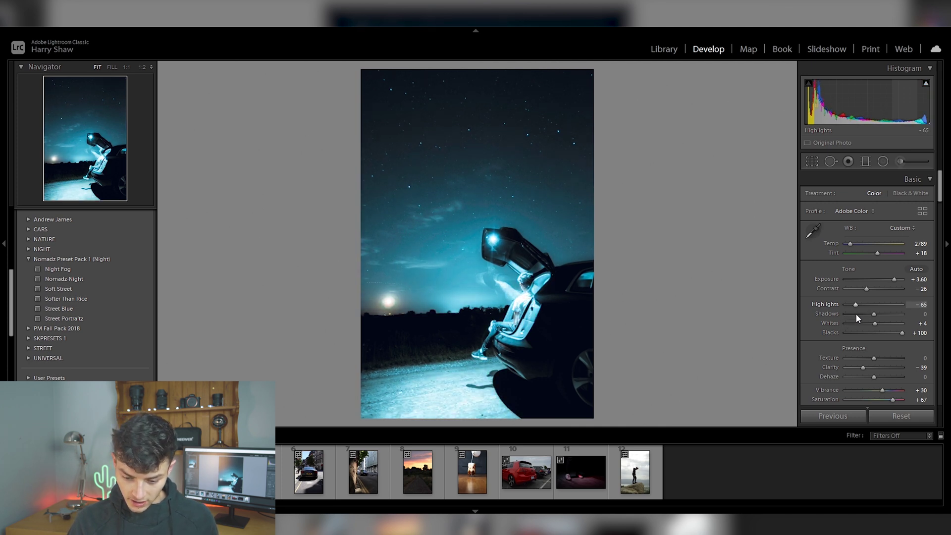
pyautogui.moveTo(853, 244)
pyautogui.mouseDown()
pyautogui.moveTo(861, 243)
pyautogui.moveTo(852, 251)
pyautogui.mouseUp()
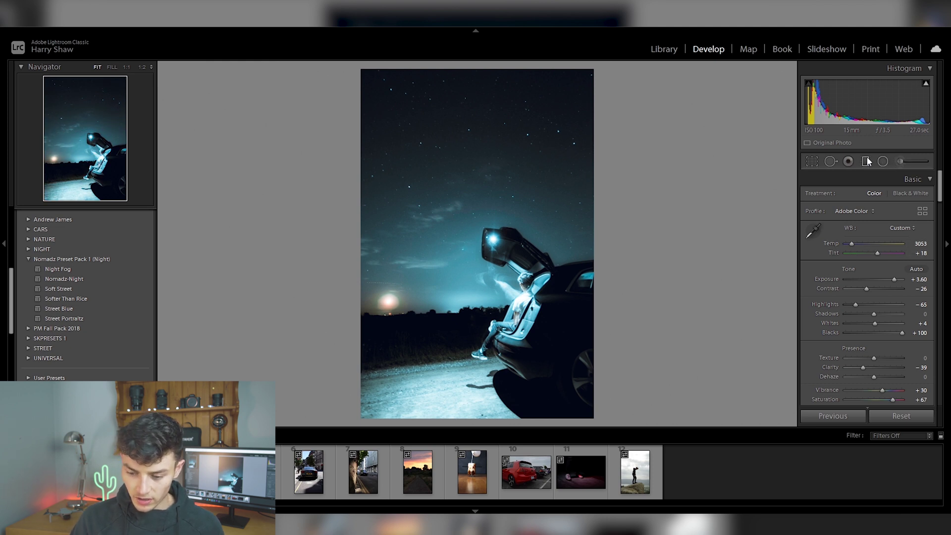
# Step: Add a tilted graduated filter over the road and seated person, with Exposure 0.00 and Temp 59
pyautogui.press('m')
pyautogui.moveTo(495, 343); pyautogui.dragTo(471, 247)
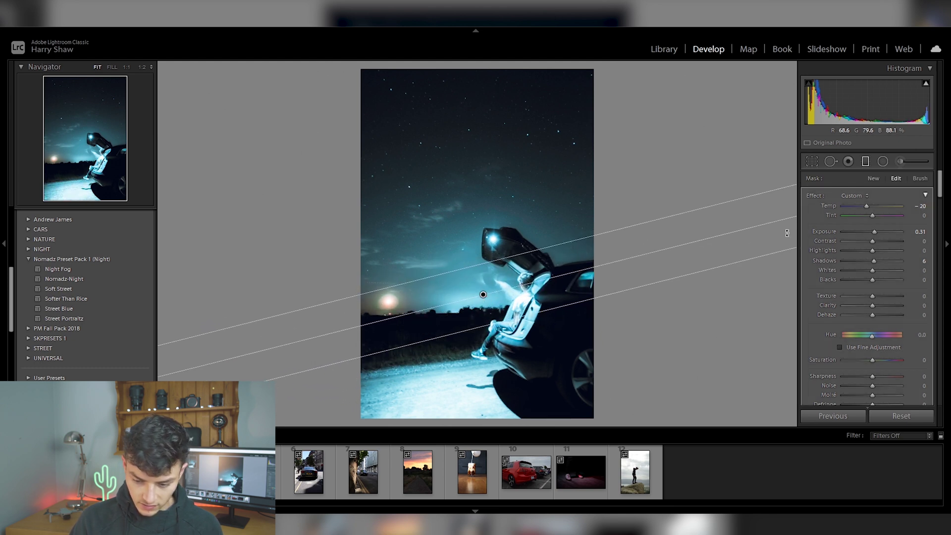
pyautogui.doubleClick(829, 205)
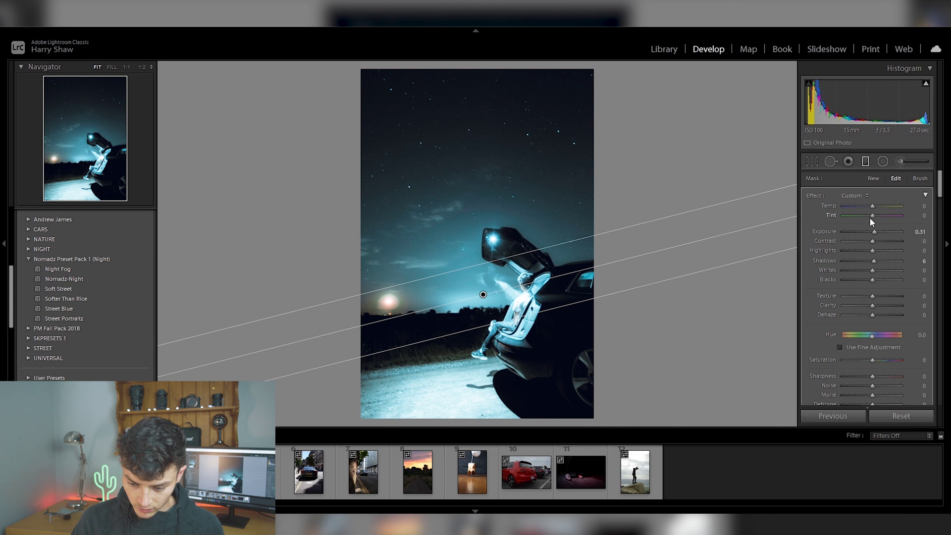
pyautogui.doubleClick(825, 232)
pyautogui.moveTo(873, 205); pyautogui.dragTo(888, 202)
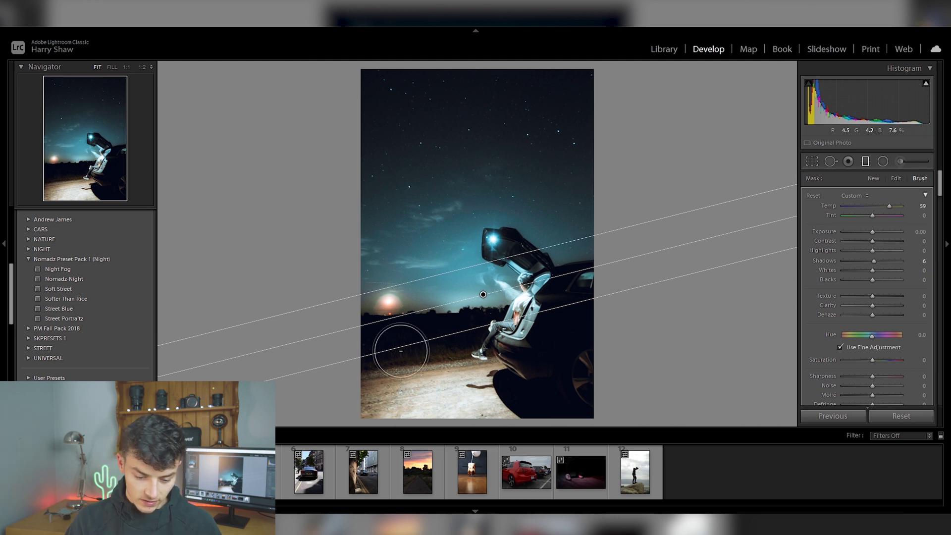
# Step: Erase the warm graduated filter from the road with its brush, keeping it on the person, and leave the filter tool
pyautogui.press('alt')
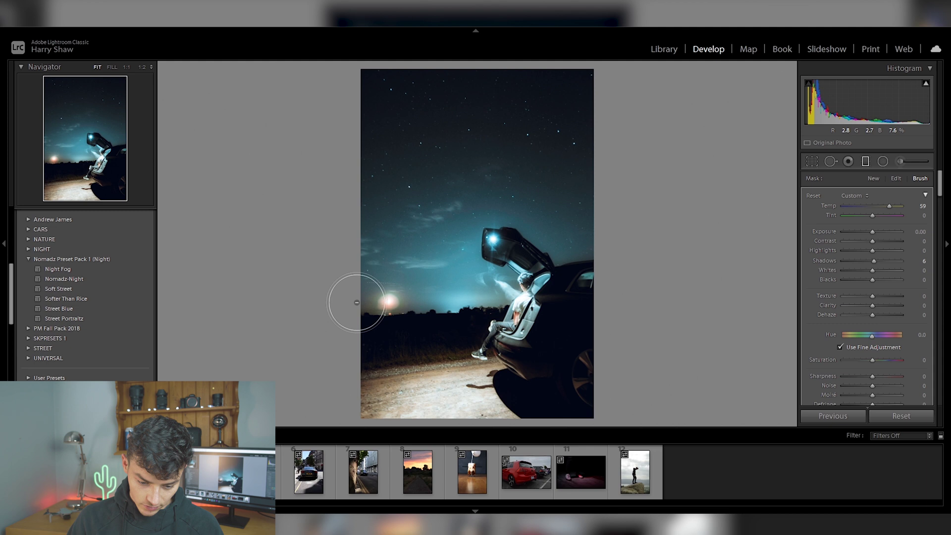
pyautogui.moveTo(473, 300)
pyautogui.mouseDown()
pyautogui.moveTo(431, 350)
pyautogui.moveTo(436, 376)
pyautogui.moveTo(478, 386)
pyautogui.mouseUp()
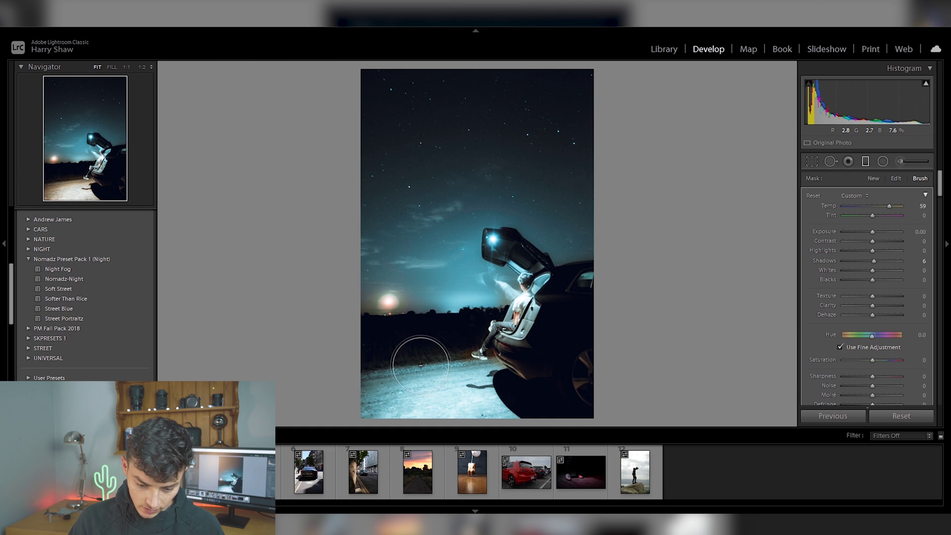
pyautogui.press('m')
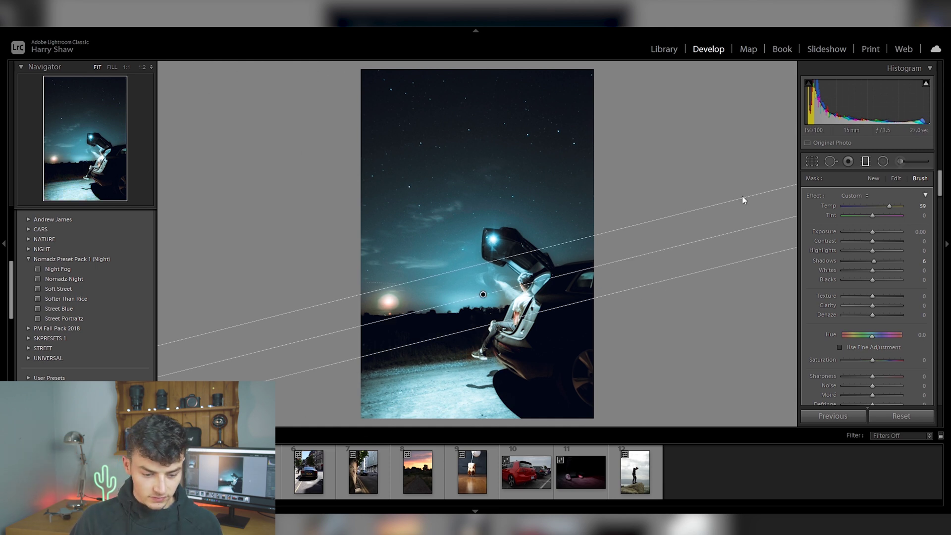
pyautogui.click(866, 162)
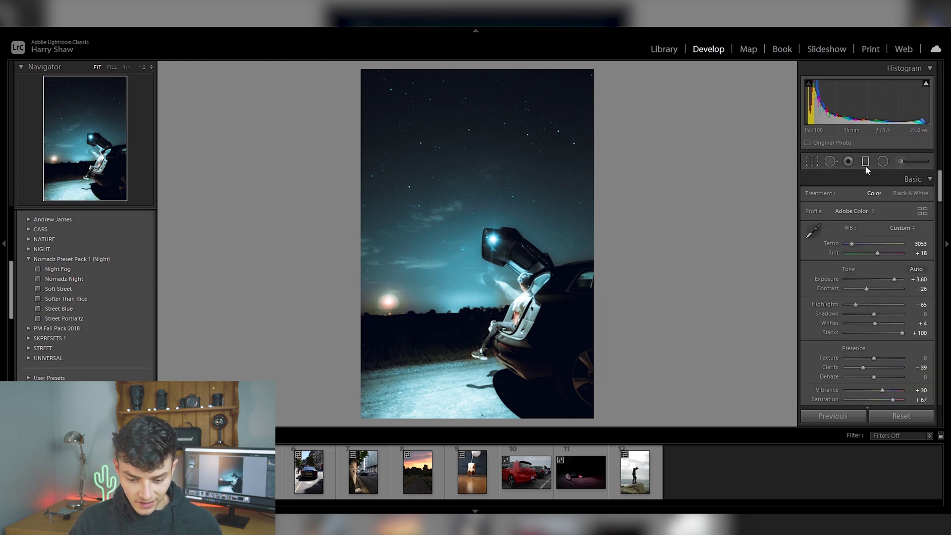
# Step: Straighten the night car photo by an angle of 1.95 and close the crop tool
pyautogui.click(807, 161)
pyautogui.moveTo(698, 227); pyautogui.dragTo(705, 236)
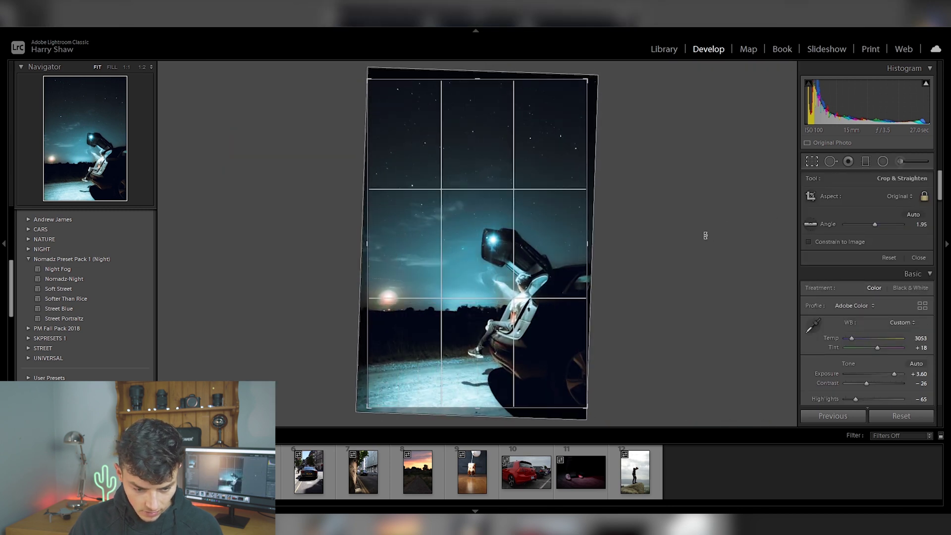
pyautogui.click(919, 258)
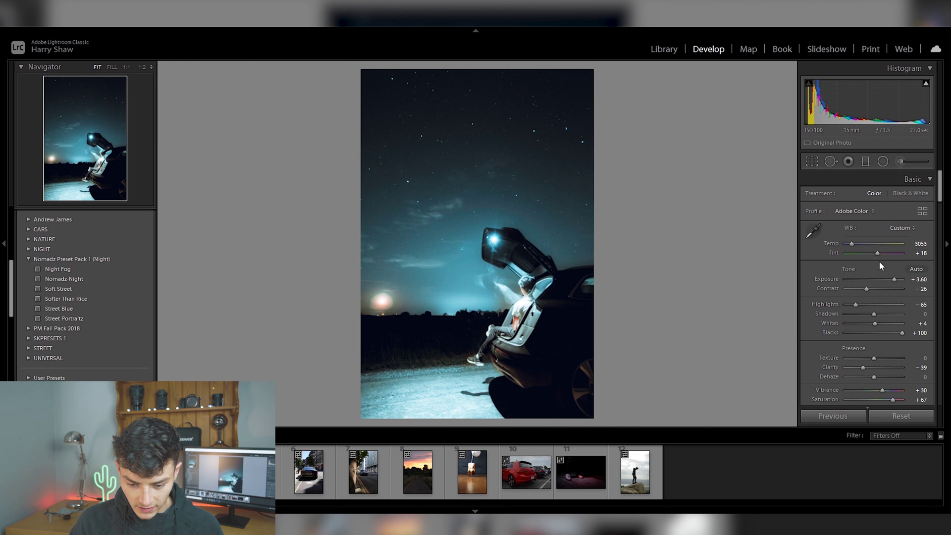
# Step: Inspect the seated person and the light beam at 1:1 zoom
pyautogui.click(505, 304)
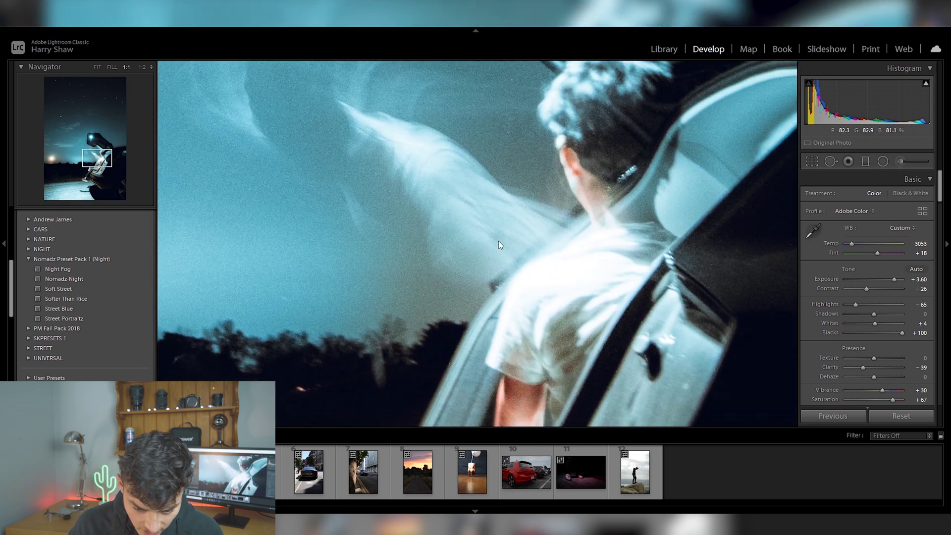
pyautogui.moveTo(498, 244); pyautogui.dragTo(569, 208)
pyautogui.click(589, 243)
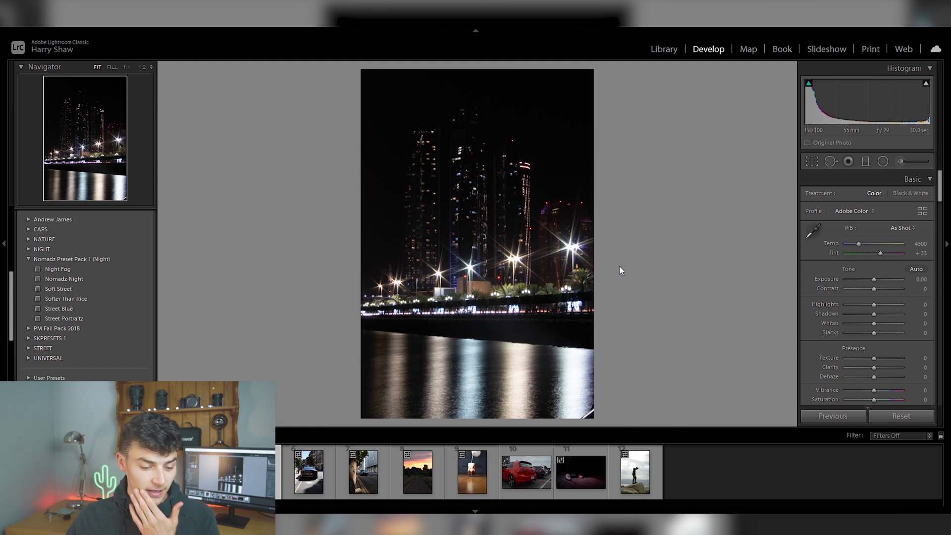
# Step: Apply the Softer Than Rice preset to the night skyline photo, with Shadows +60 and Exposure +1.32
pyautogui.click(112, 299)
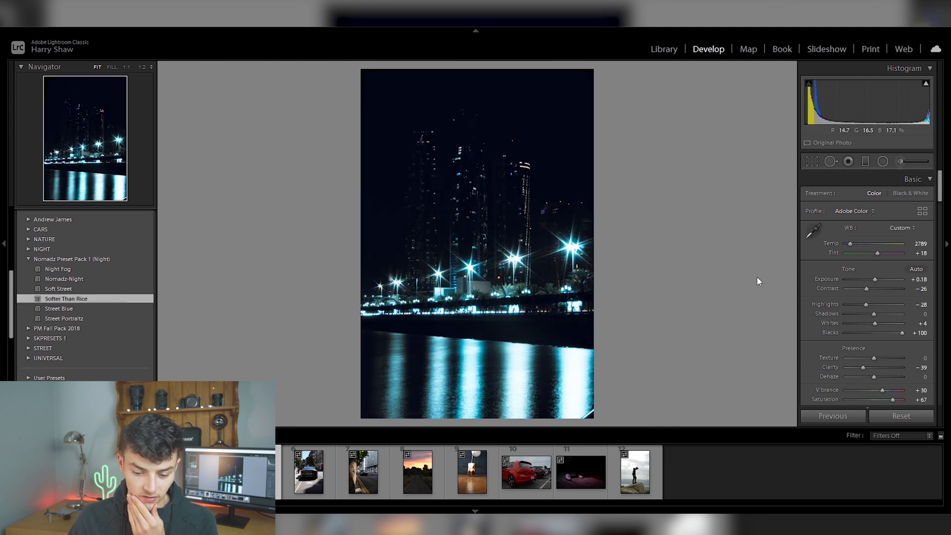
pyautogui.moveTo(879, 317)
pyautogui.mouseDown()
pyautogui.moveTo(917, 318)
pyautogui.moveTo(891, 325)
pyautogui.mouseUp()
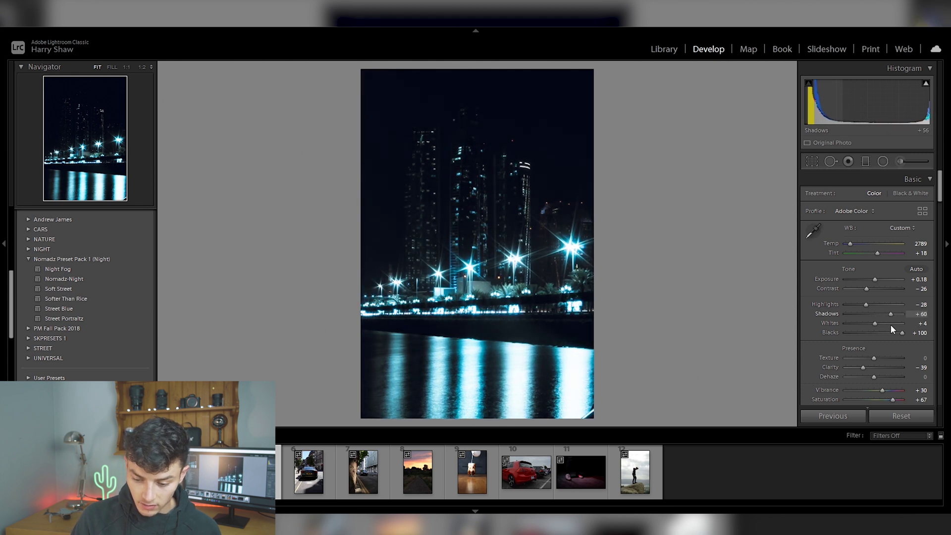
pyautogui.moveTo(875, 280)
pyautogui.mouseDown()
pyautogui.moveTo(887, 281)
pyautogui.moveTo(878, 284)
pyautogui.mouseUp()
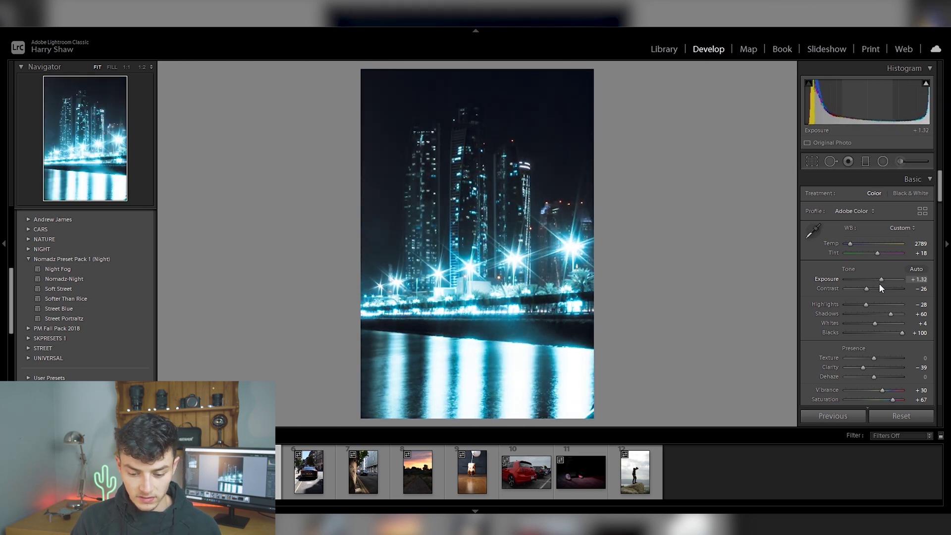
# Step: Add a graduated filter over the skyline towers with Temp -20, Exposure 0.38 and Clarity 37, and compare the result with the unedited photo
pyautogui.click(865, 163)
pyautogui.moveTo(477, 221); pyautogui.dragTo(488, 286)
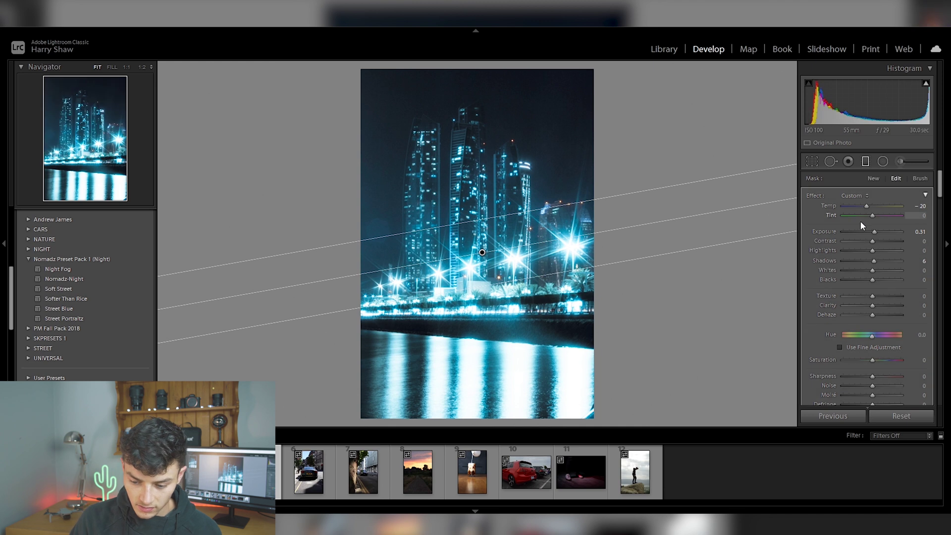
pyautogui.moveTo(872, 234); pyautogui.dragTo(875, 234)
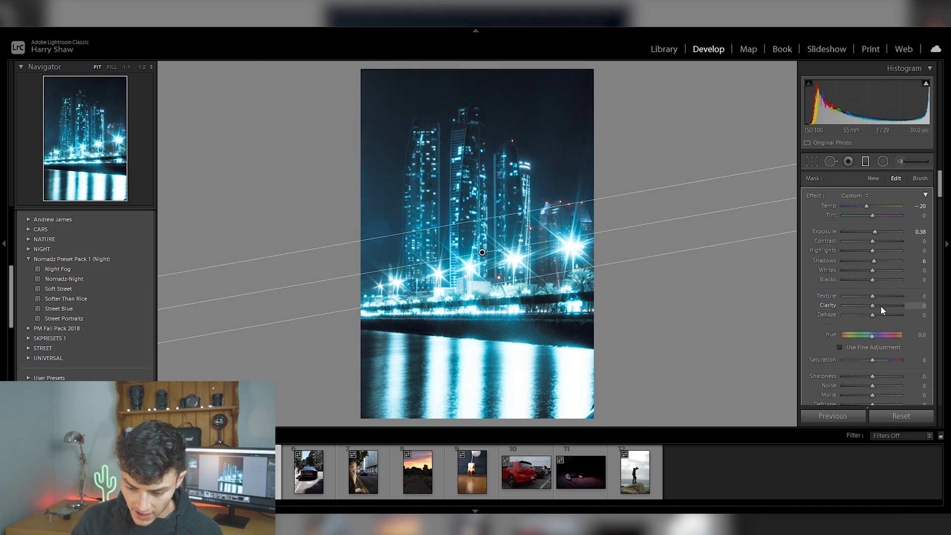
pyautogui.moveTo(873, 309); pyautogui.dragTo(881, 308)
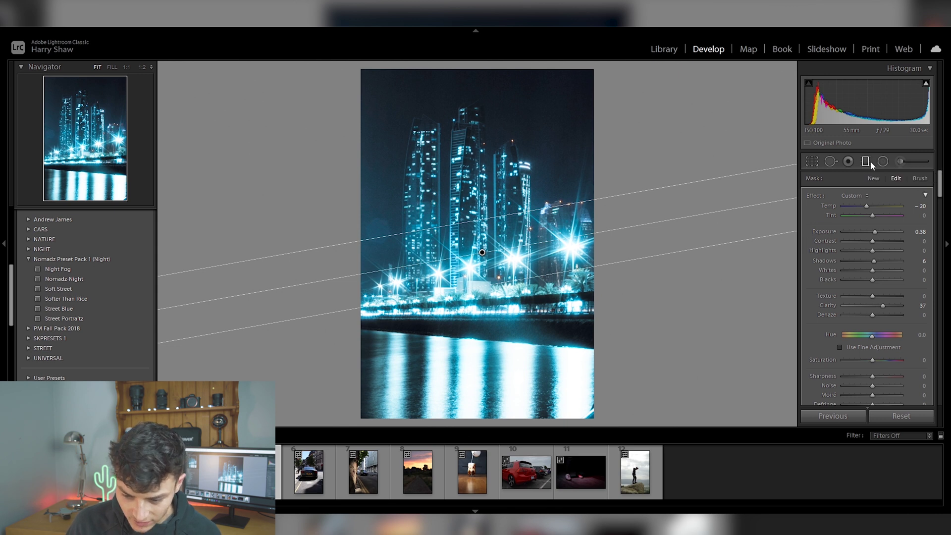
pyautogui.click(868, 162)
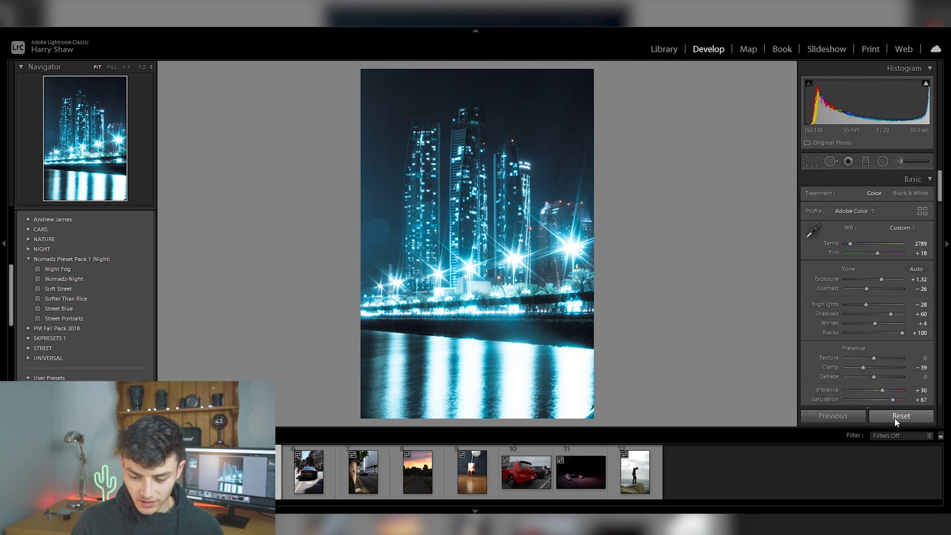
pyautogui.click(895, 418)
pyautogui.hotkey('ctrl', 'z')
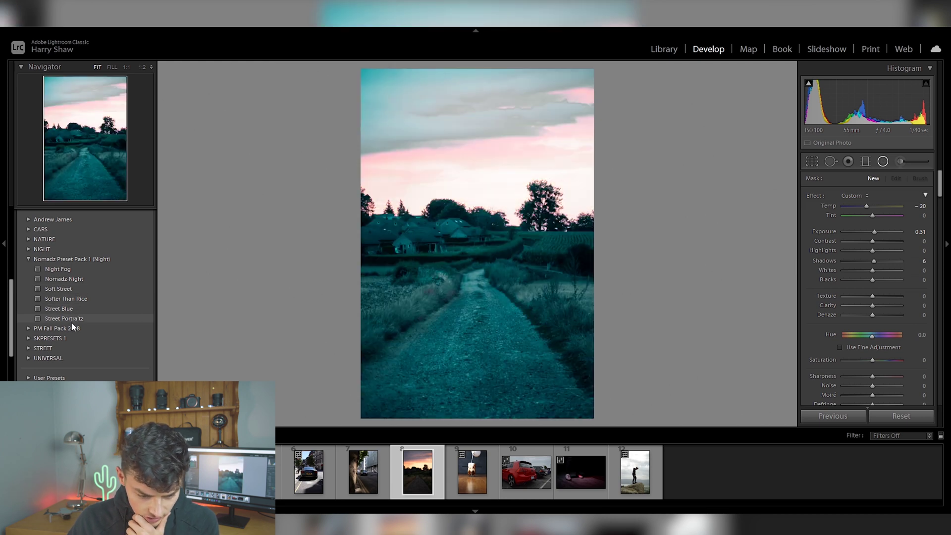
# Step: Apply the Street Blue preset to the country road photo, with Highlights -100, Shadows +100 and Temp 6912
pyautogui.click(84, 307)
pyautogui.click(85, 307)
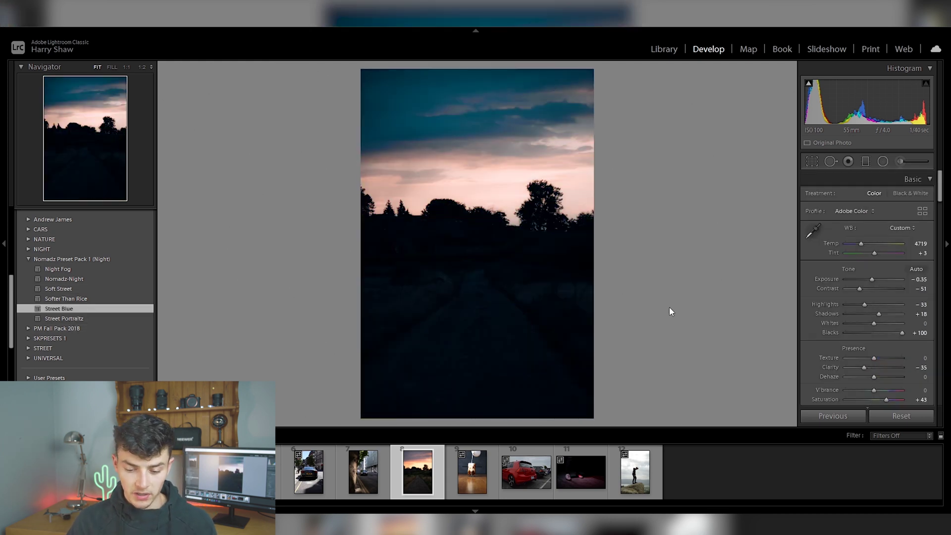
pyautogui.moveTo(875, 312); pyautogui.dragTo(821, 310)
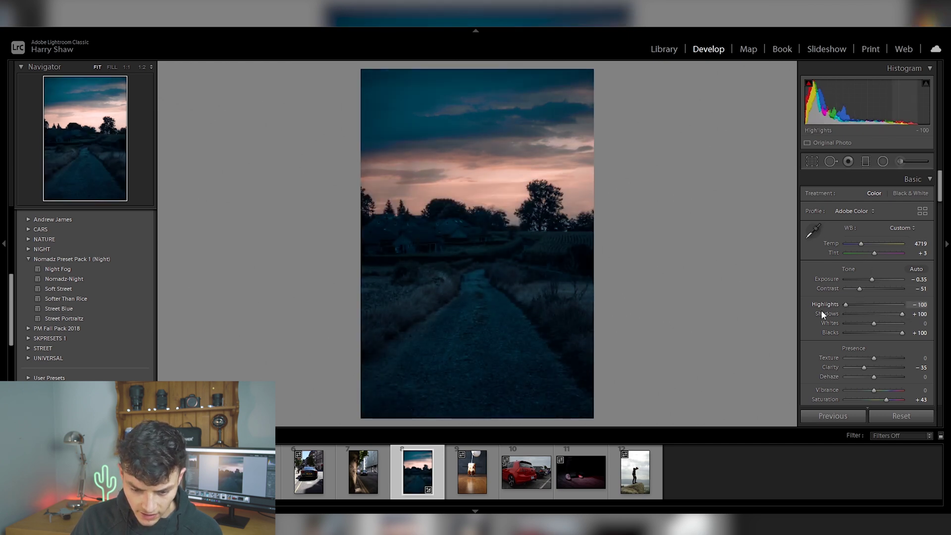
pyautogui.moveTo(862, 244)
pyautogui.mouseDown()
pyautogui.moveTo(881, 241)
pyautogui.moveTo(873, 246)
pyautogui.mouseUp()
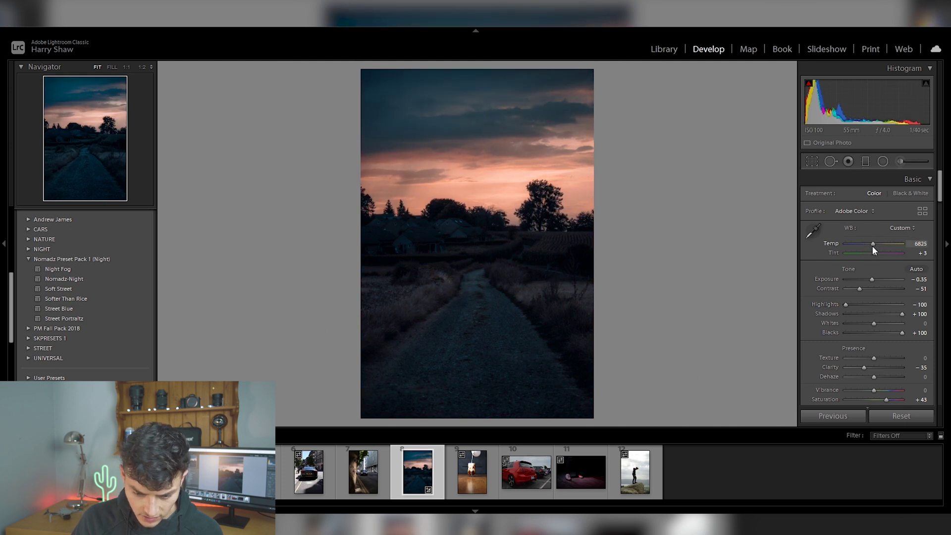
# Step: Add a horizontal graduated filter over the lower half of the road photo with Temp 0 and Exposure 1.33
pyautogui.scroll(-5, 871, 245)
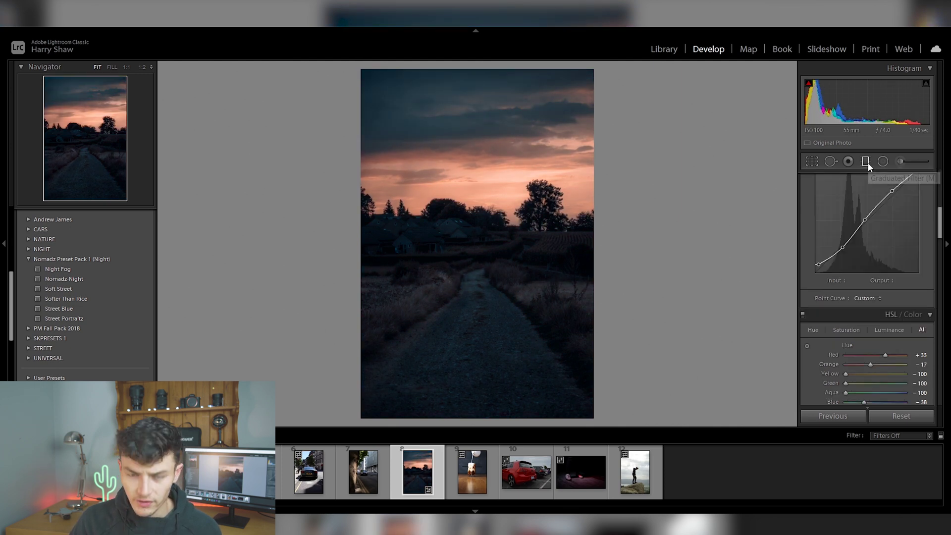
pyautogui.click(866, 162)
pyautogui.moveTo(474, 299); pyautogui.dragTo(474, 209)
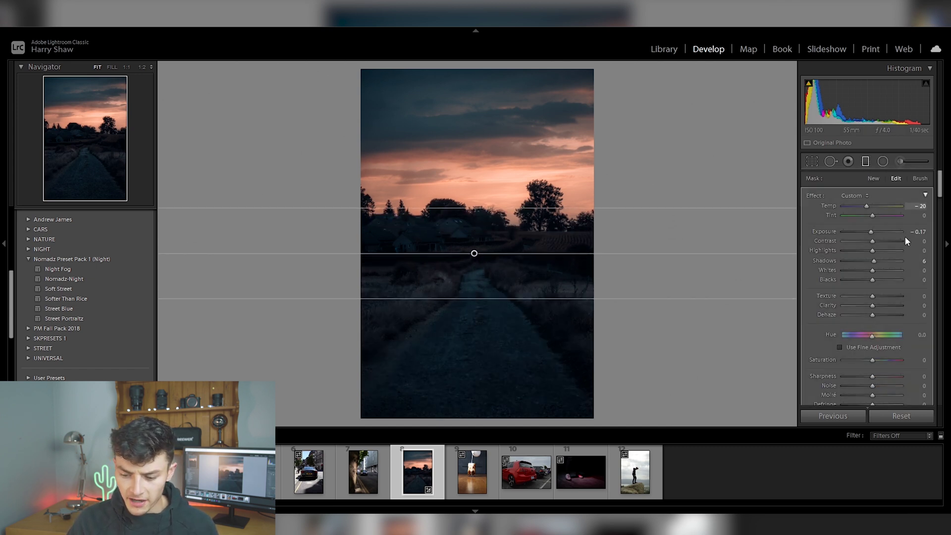
pyautogui.doubleClick(826, 207)
pyautogui.doubleClick(833, 231)
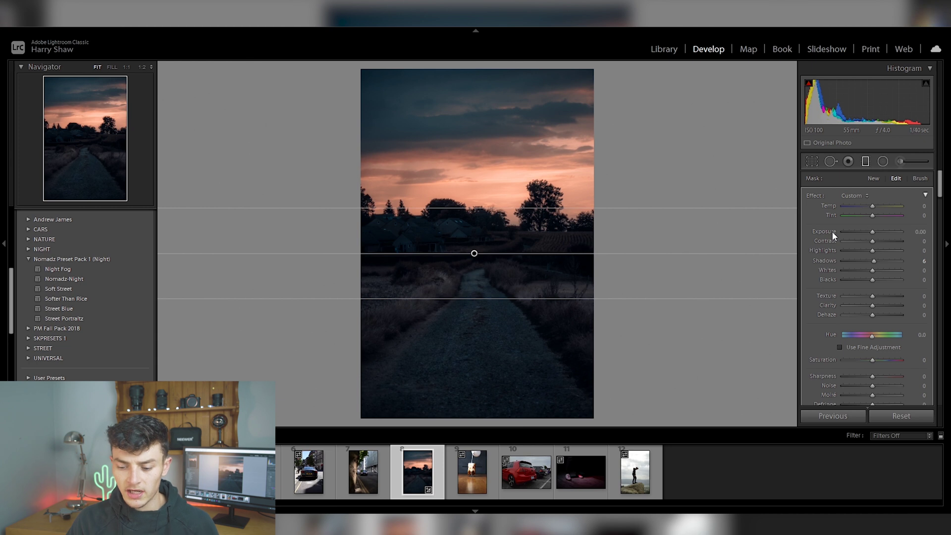
pyautogui.moveTo(872, 232); pyautogui.dragTo(881, 233)
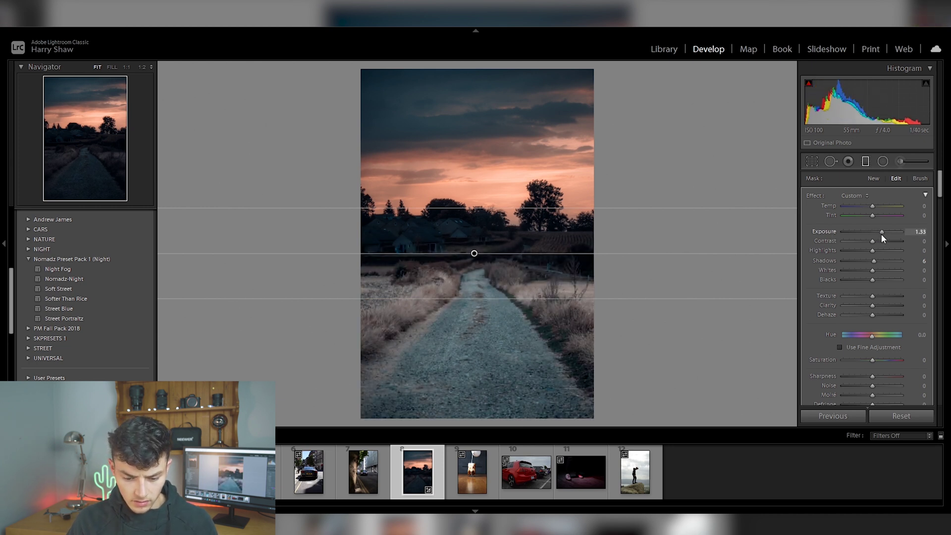
# Step: Move the graduated filter up to the horizon, tighten its transition, set its Temp to 38 and leave the filter tool
pyautogui.moveTo(473, 208)
pyautogui.mouseDown()
pyautogui.moveTo(475, 247)
pyautogui.moveTo(472, 213)
pyautogui.mouseUp()
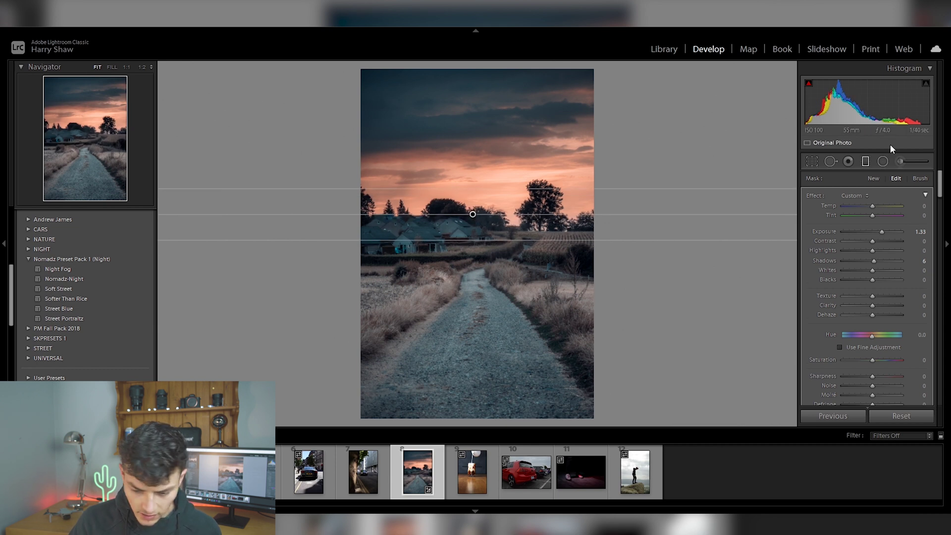
pyautogui.moveTo(877, 204); pyautogui.dragTo(882, 205)
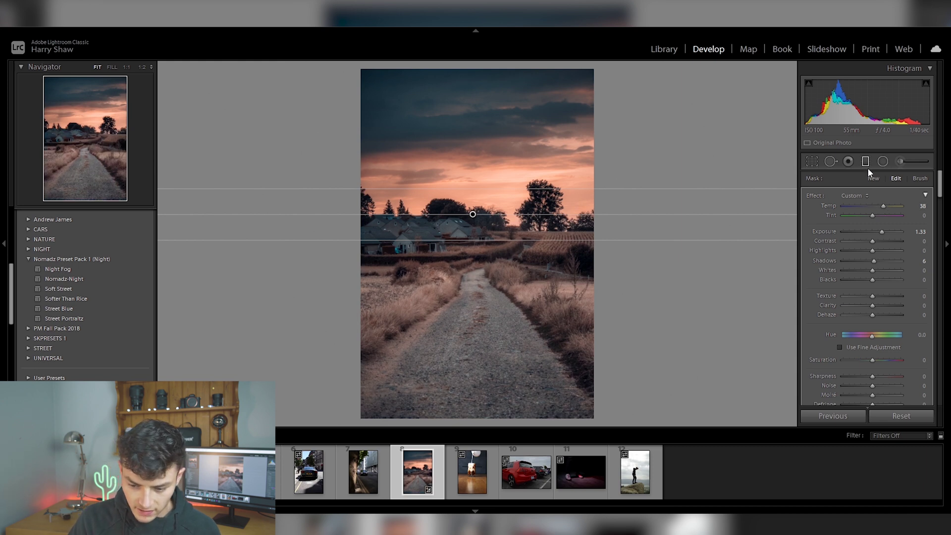
pyautogui.press('m')
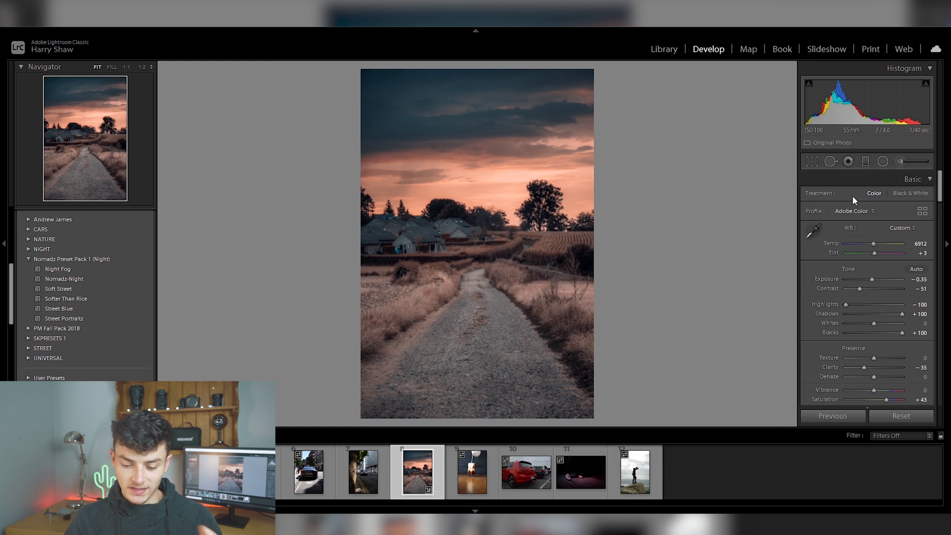
# Step: Paint an adjustment brush mask over the whole gravel road, checking its coverage with the mask overlay
pyautogui.press('k')
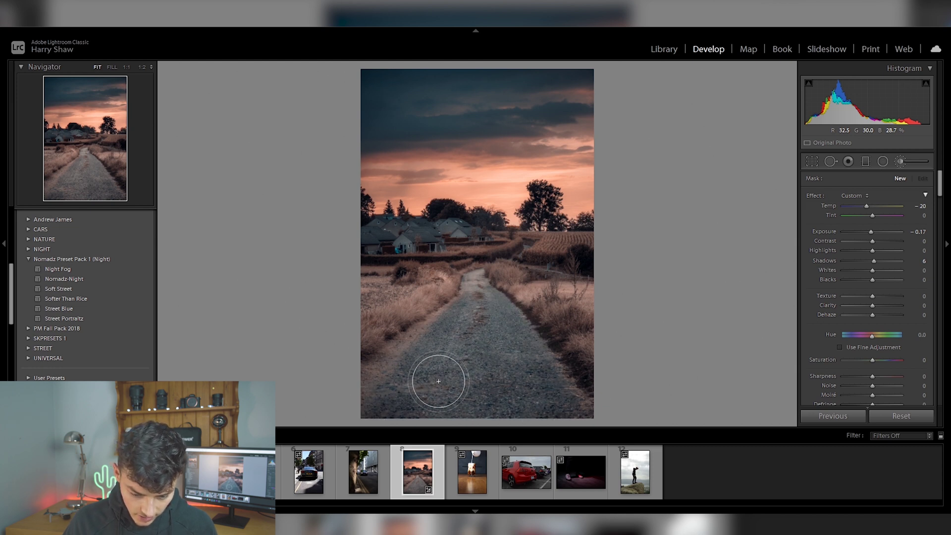
pyautogui.click(473, 320)
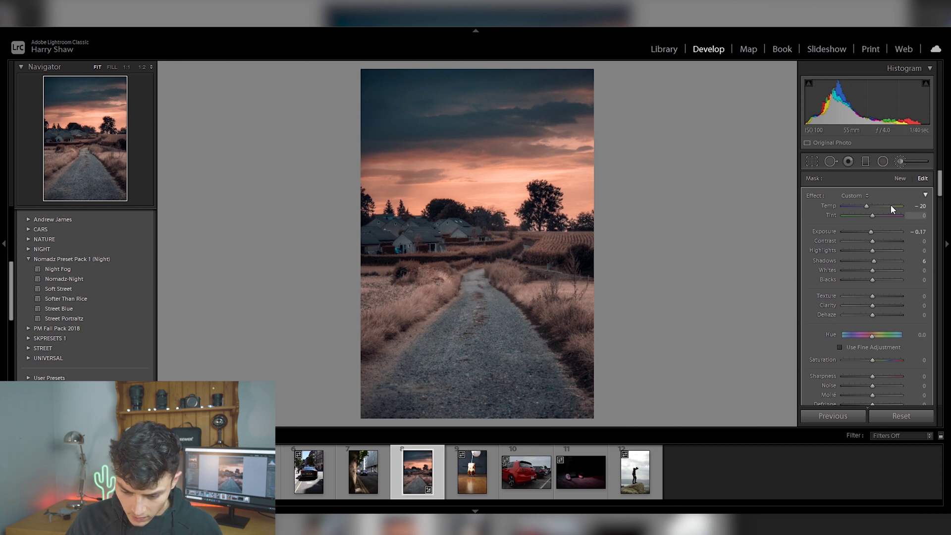
pyautogui.press('o')
pyautogui.moveTo(564, 387); pyautogui.dragTo(584, 422)
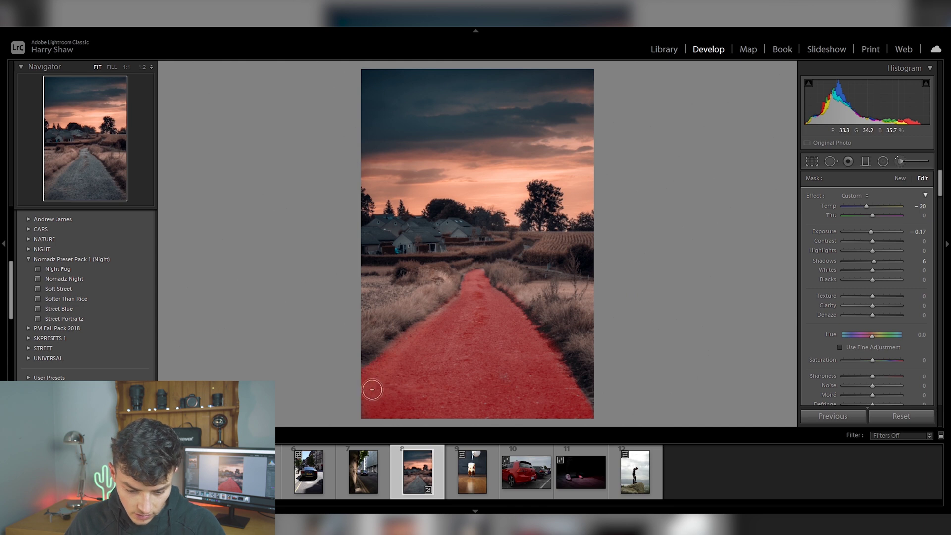
pyautogui.press('o')
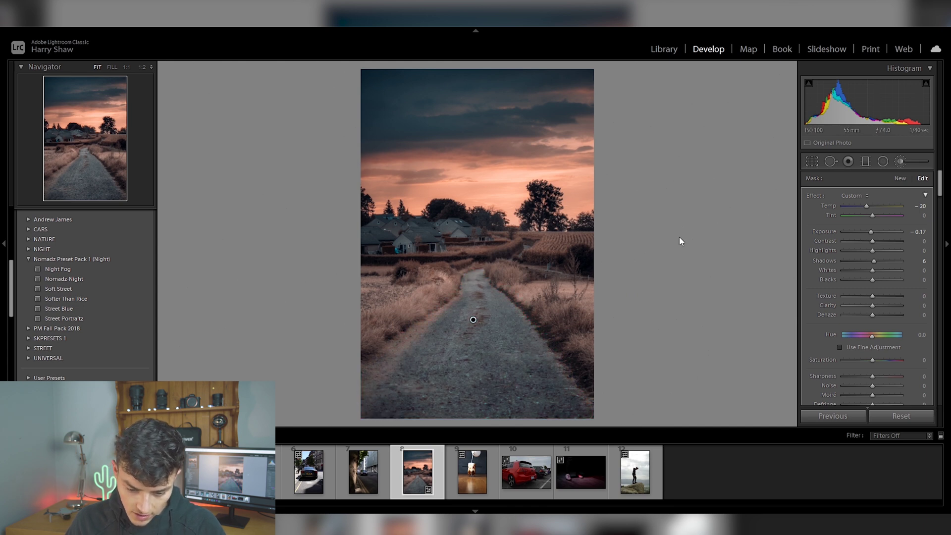
# Step: Set the road brush mask's Exposure to -0.38 and Temp to -8
pyautogui.doubleClick(823, 232)
pyautogui.moveTo(870, 230); pyautogui.dragTo(865, 233)
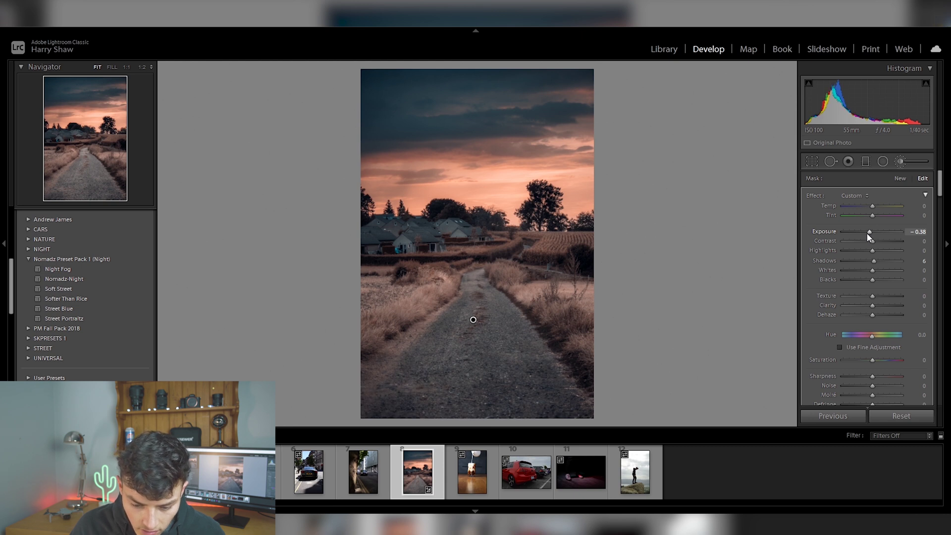
pyautogui.moveTo(872, 208)
pyautogui.mouseDown()
pyautogui.moveTo(881, 204)
pyautogui.moveTo(872, 211)
pyautogui.mouseUp()
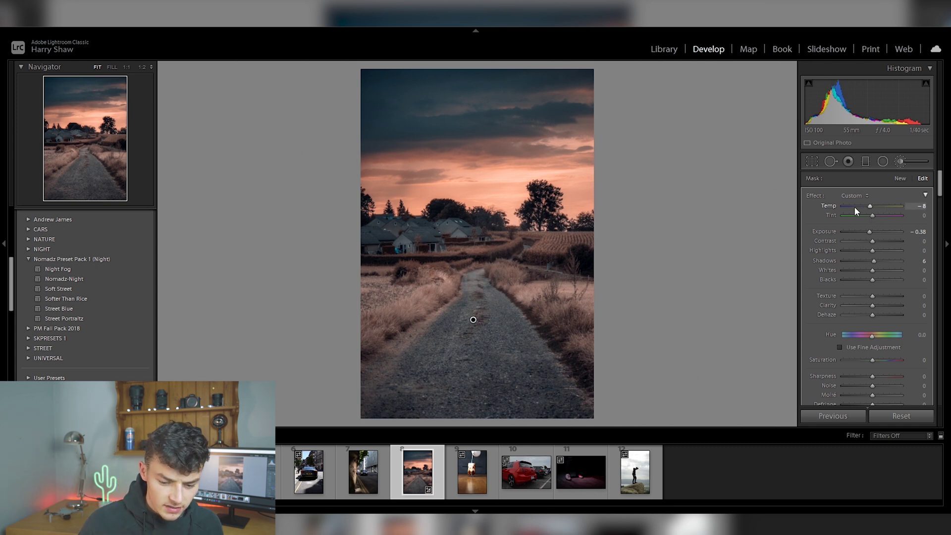
# Step: Add a wide radial filter over the houses with Temp -16, Exposure 0.24 and Clarity 11, and close the tool
pyautogui.click(881, 164)
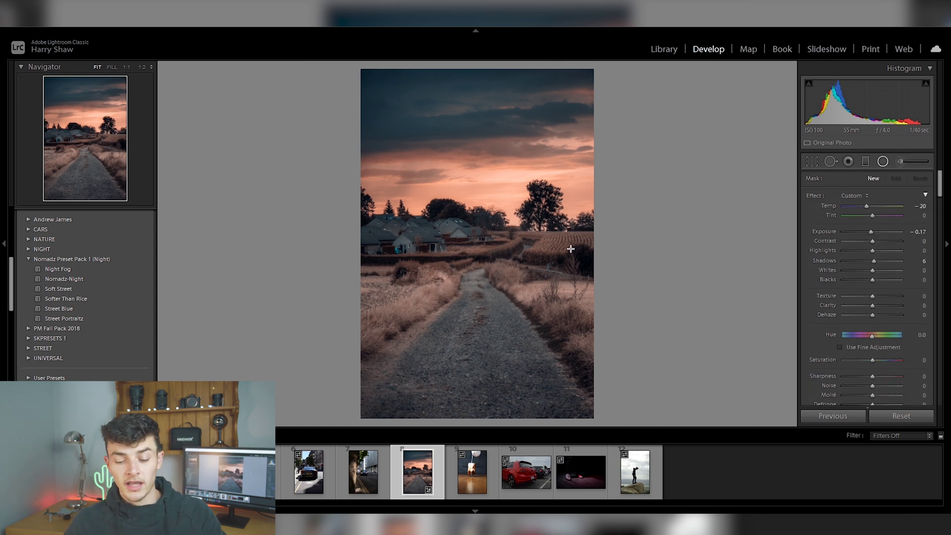
pyautogui.moveTo(400, 234); pyautogui.dragTo(506, 265)
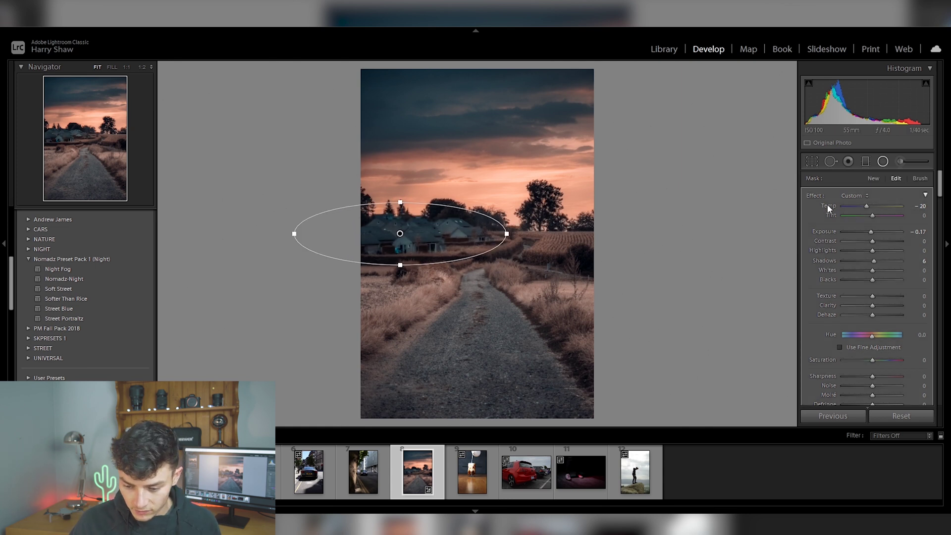
pyautogui.doubleClick(834, 231)
pyautogui.moveTo(872, 234); pyautogui.dragTo(876, 233)
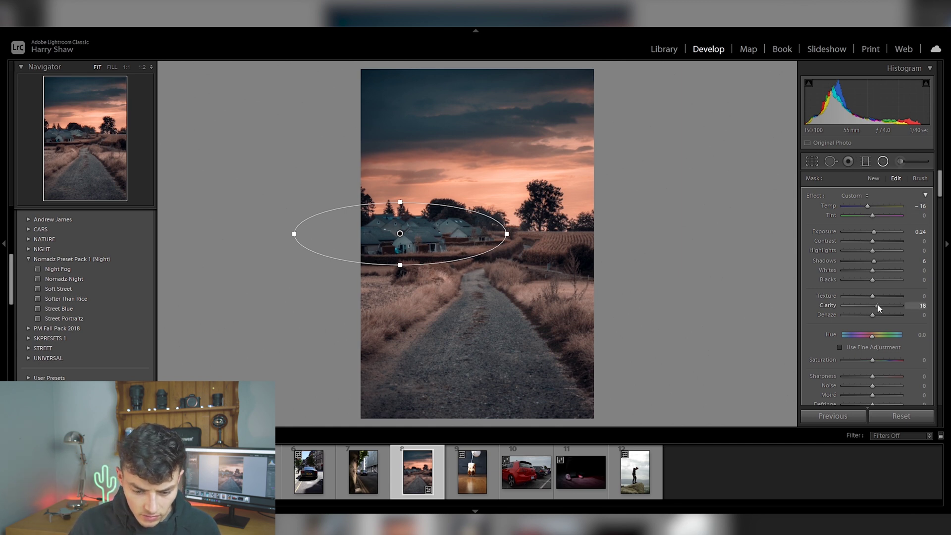
pyautogui.moveTo(876, 306); pyautogui.dragTo(875, 306)
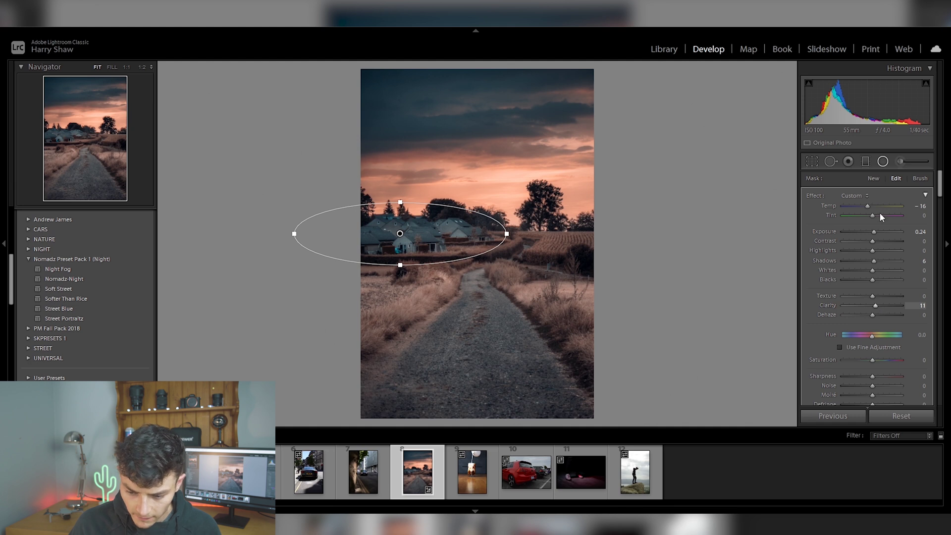
pyautogui.click(883, 161)
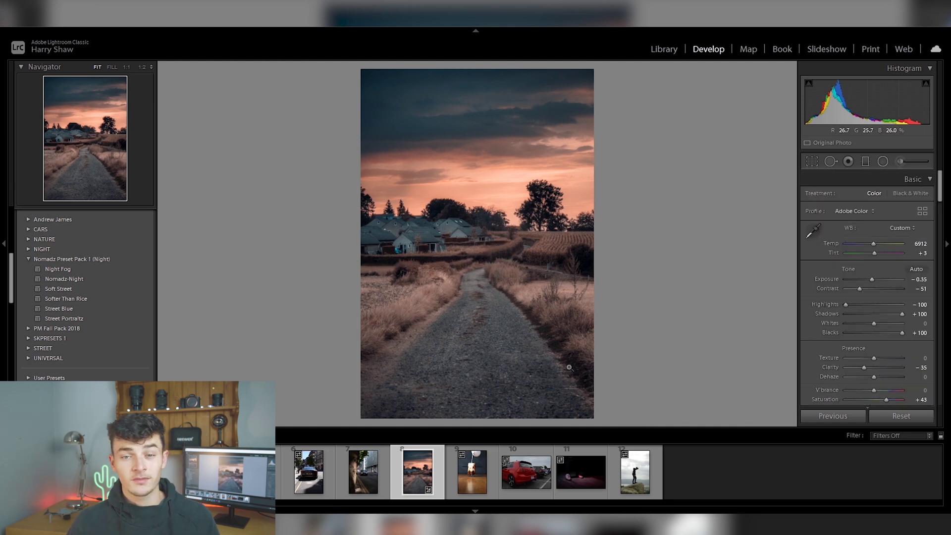
# Step: Compare the country road edit with the original by resetting and restoring it, and check the graduated filter's placement
pyautogui.click(906, 417)
pyautogui.hotkey('ctrl', 'z')
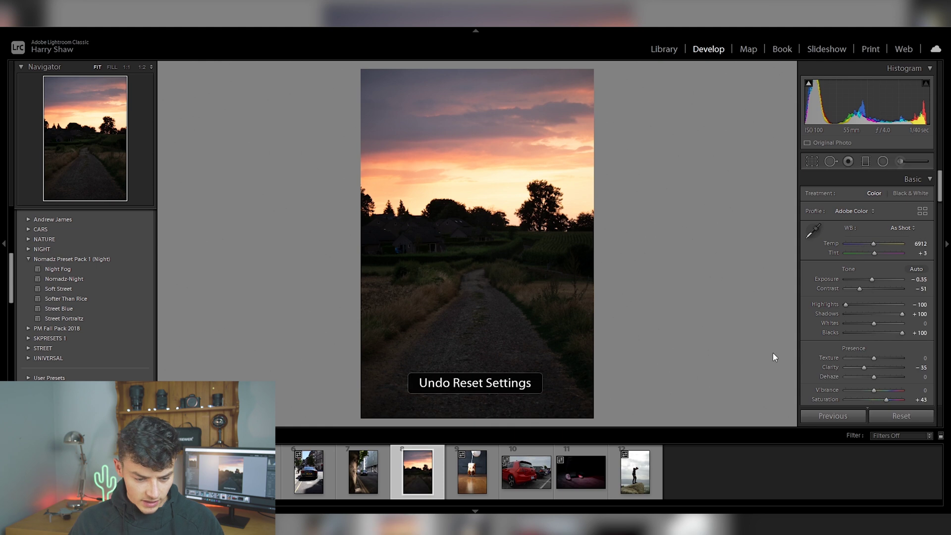
pyautogui.press('m')
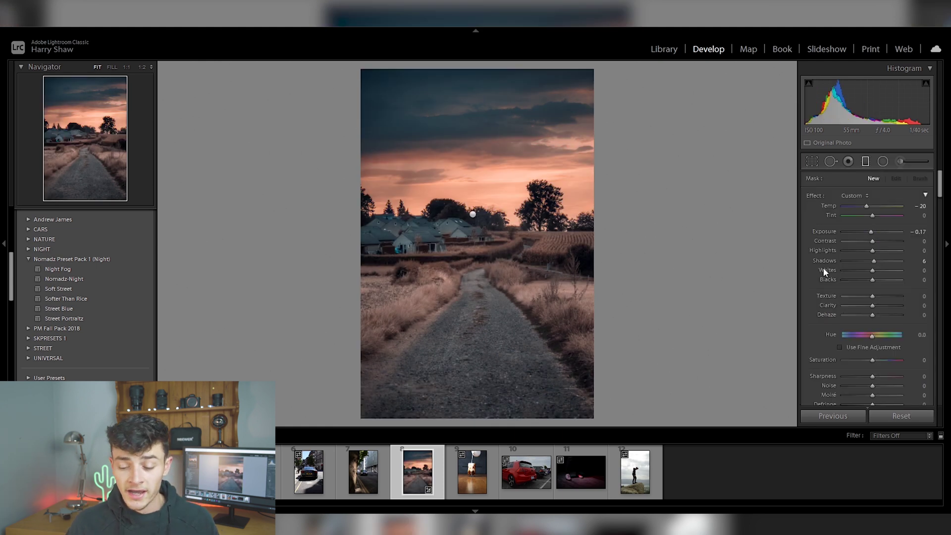
pyautogui.click(865, 163)
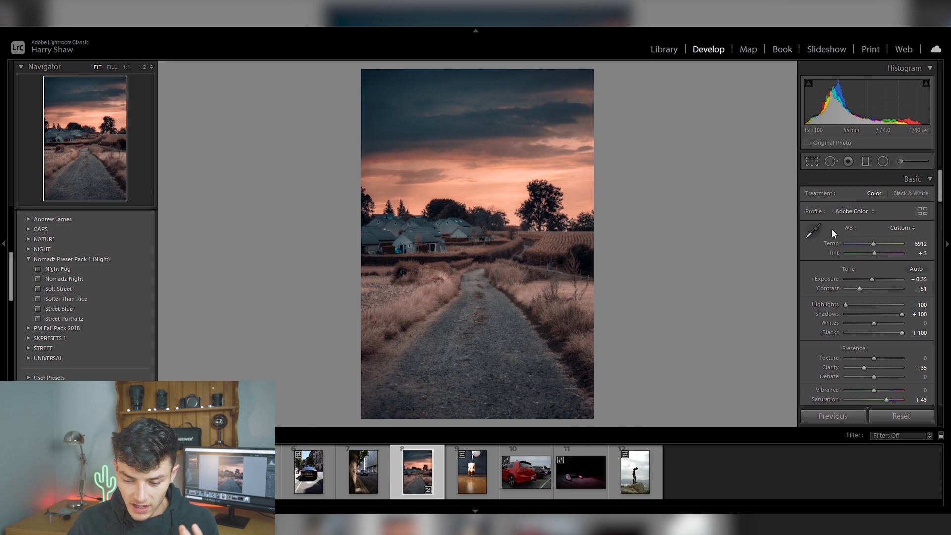
# Step: Raise the country road photo's overall Saturation slightly
pyautogui.scroll(-2, 825, 297)
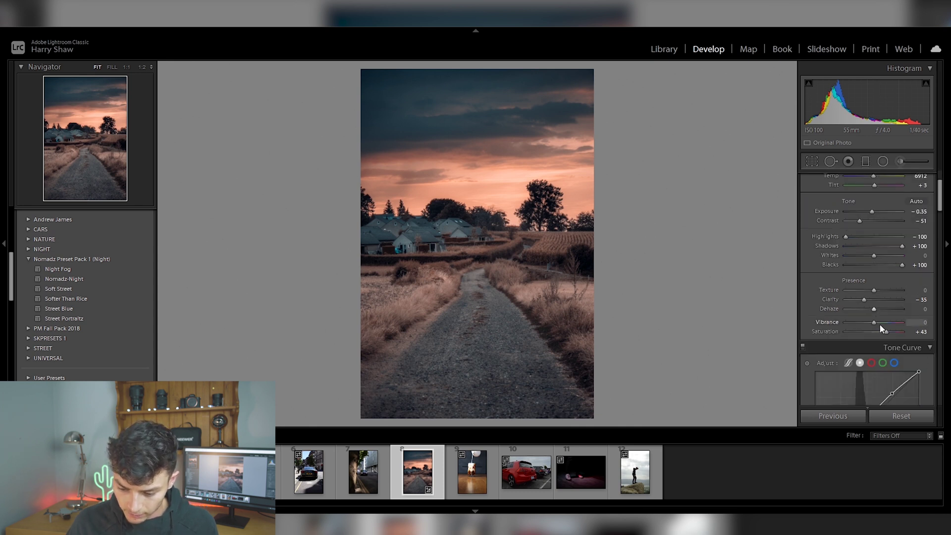
pyautogui.moveTo(886, 332); pyautogui.dragTo(889, 334)
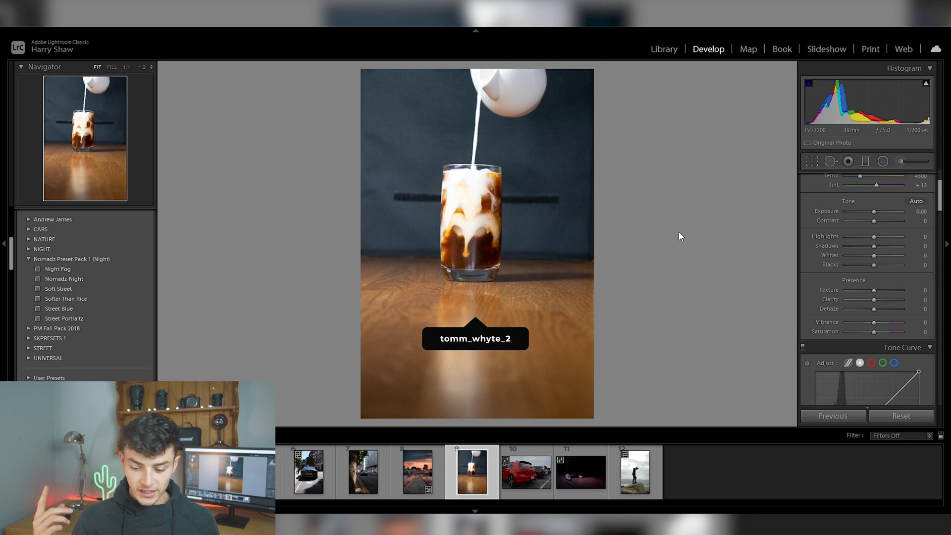
# Step: Straighten the iced coffee photo by an angle of -1.04, set Blacks to +100 and reduce Contrast to its minimum
pyautogui.press('r')
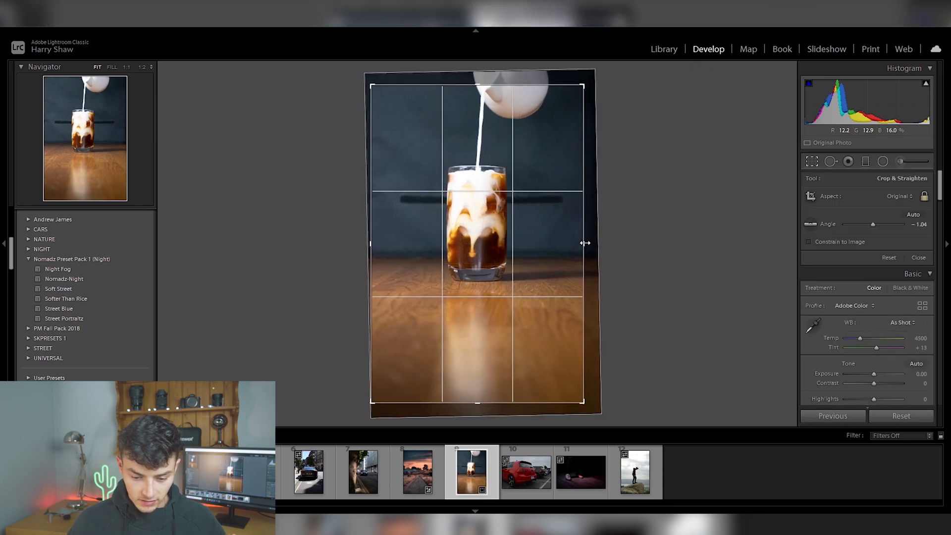
pyautogui.press('Return')
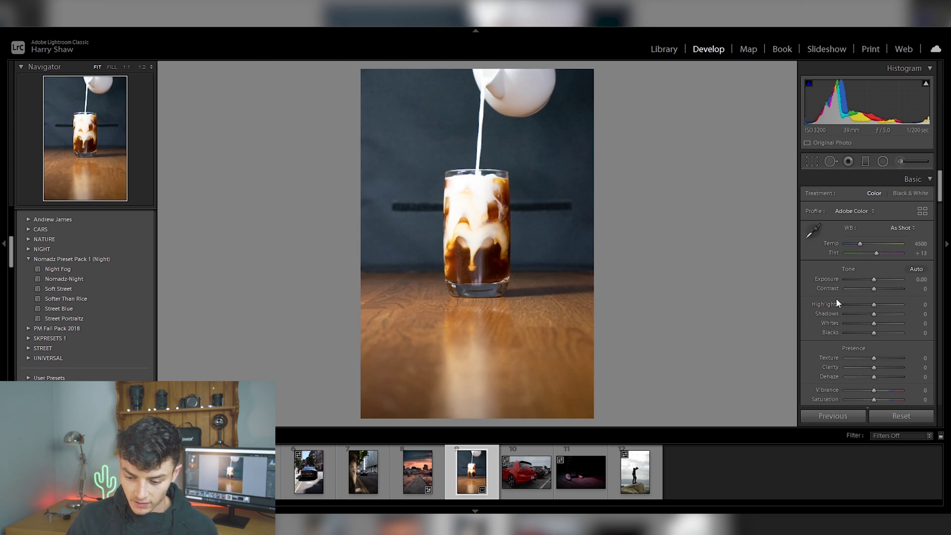
pyautogui.scroll(-3, 836, 299)
pyautogui.moveTo(873, 265); pyautogui.dragTo(902, 265)
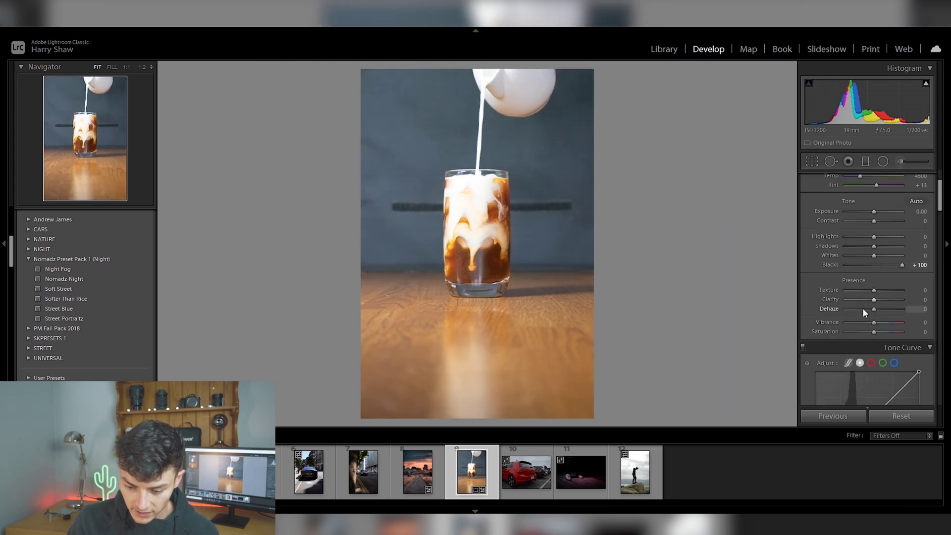
pyautogui.moveTo(875, 221); pyautogui.dragTo(816, 233)
# Step: Shape the iced coffee photo's blue tone curve with a lifted black point, a midtone anchor and a highlight point at input 188, output 211
pyautogui.scroll(-5, 823, 252)
pyautogui.click(893, 230)
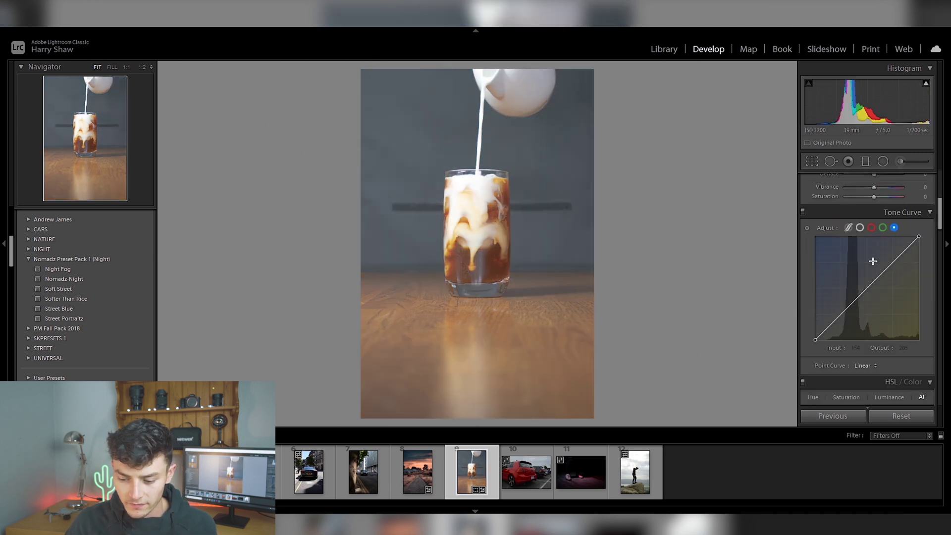
pyautogui.moveTo(814, 341)
pyautogui.mouseDown()
pyautogui.moveTo(810, 332)
pyautogui.moveTo(825, 328)
pyautogui.mouseUp()
pyautogui.moveTo(868, 285); pyautogui.dragTo(893, 254)
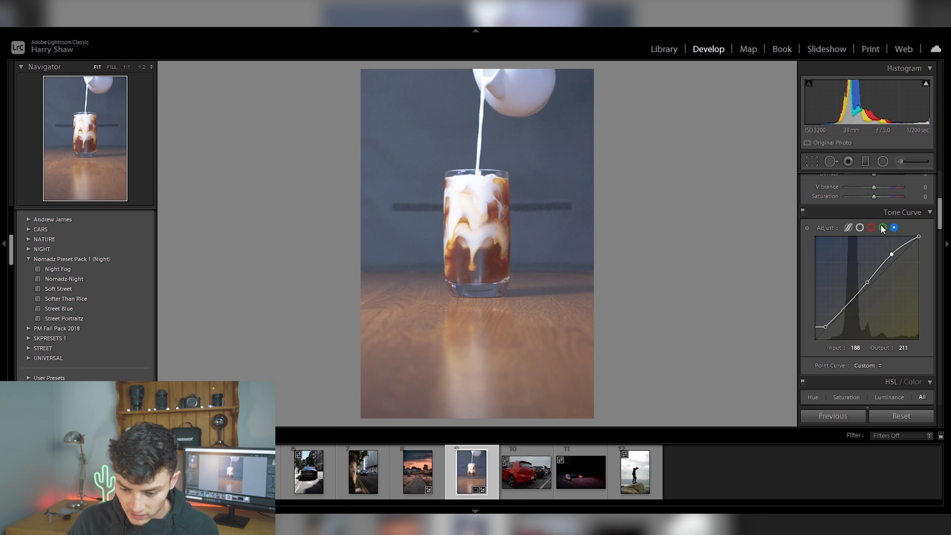
# Step: Anchor the green tone curve with two points near its diagonal, and shape the red curve with points at 65 to 59 and 183 to 186
pyautogui.click(883, 228)
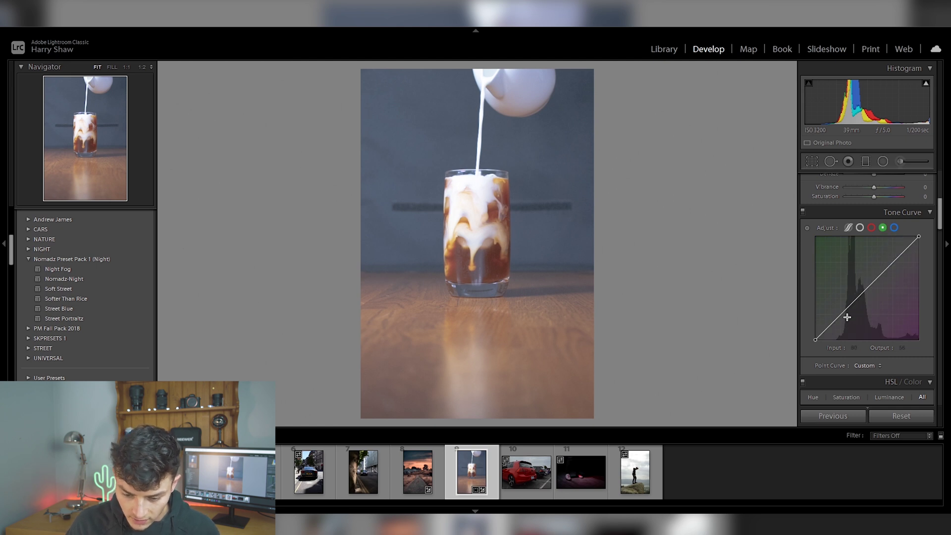
pyautogui.moveTo(840, 316); pyautogui.dragTo(887, 260)
pyautogui.doubleClick(887, 260)
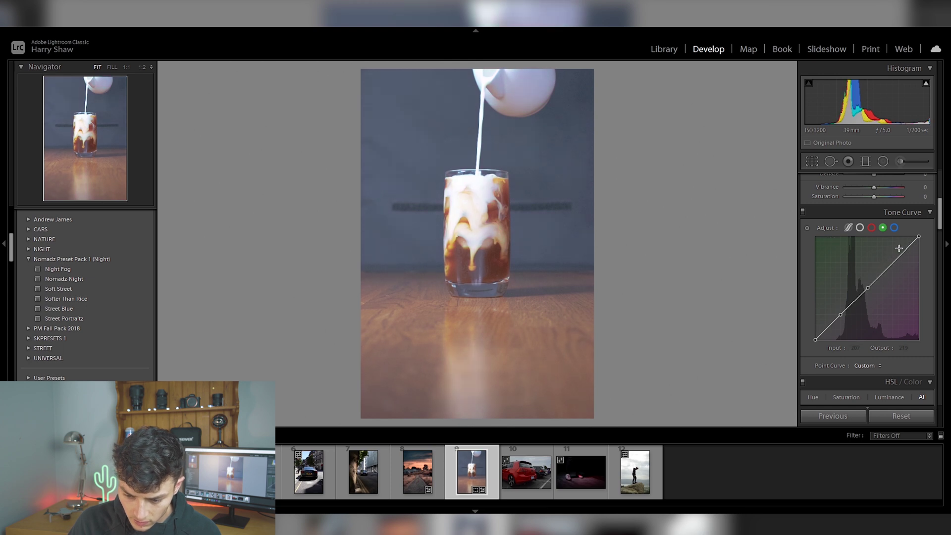
pyautogui.click(872, 229)
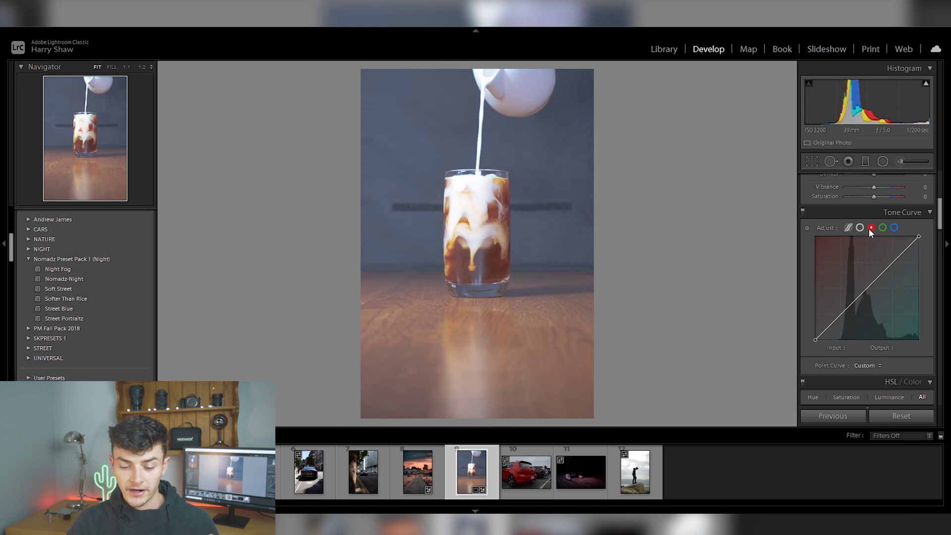
pyautogui.moveTo(842, 317); pyautogui.dragTo(840, 315)
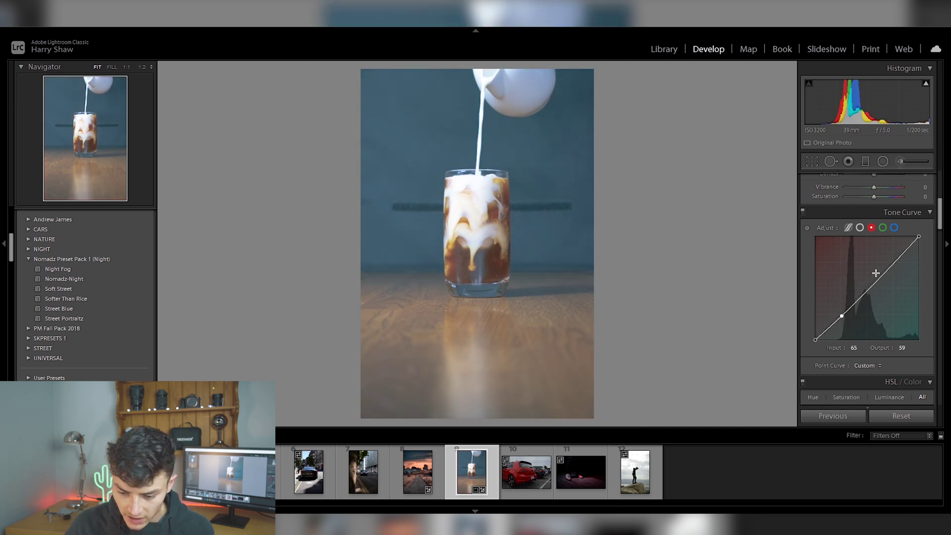
pyautogui.moveTo(891, 265); pyautogui.dragTo(890, 265)
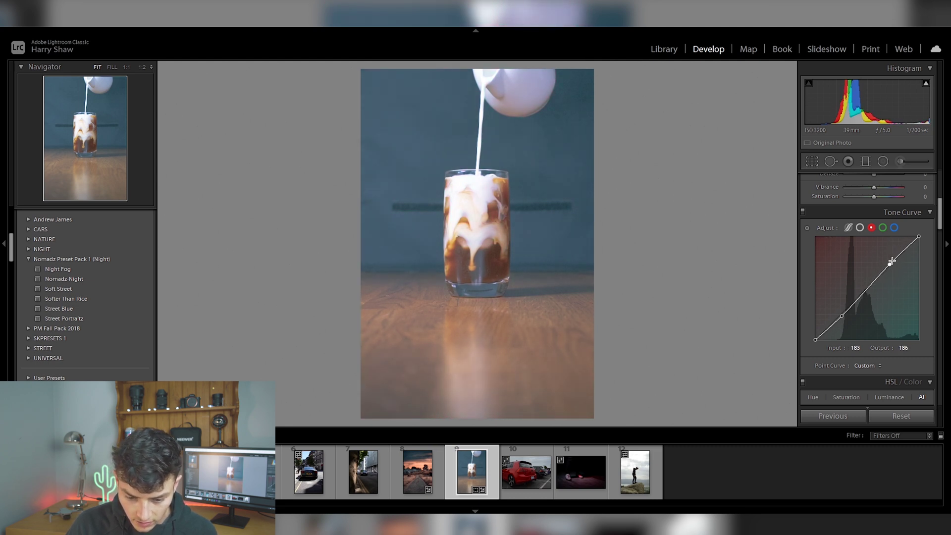
# Step: Give the overall RGB tone curve an S-shape with points at input 66, output 35 and input 189, output 208
pyautogui.click(860, 228)
pyautogui.moveTo(842, 313); pyautogui.dragTo(843, 327)
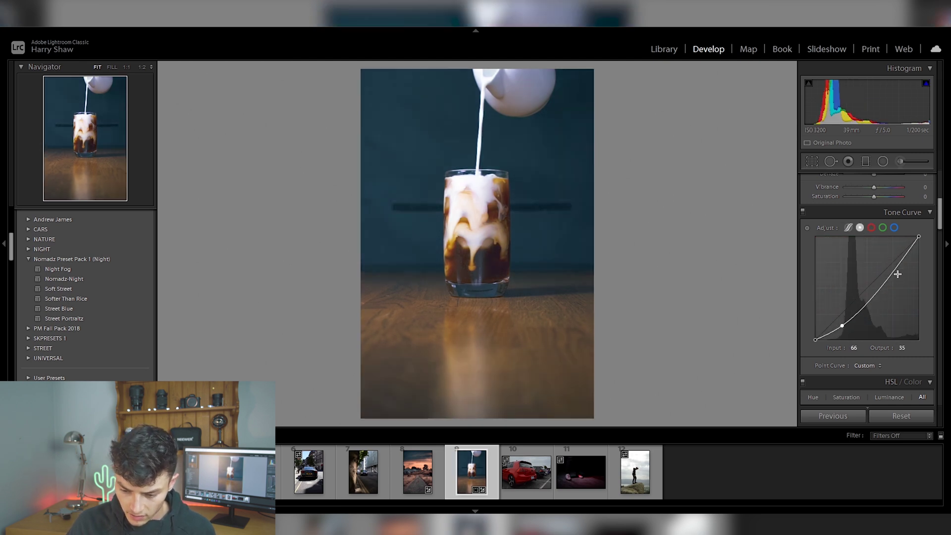
pyautogui.moveTo(893, 271); pyautogui.dragTo(894, 255)
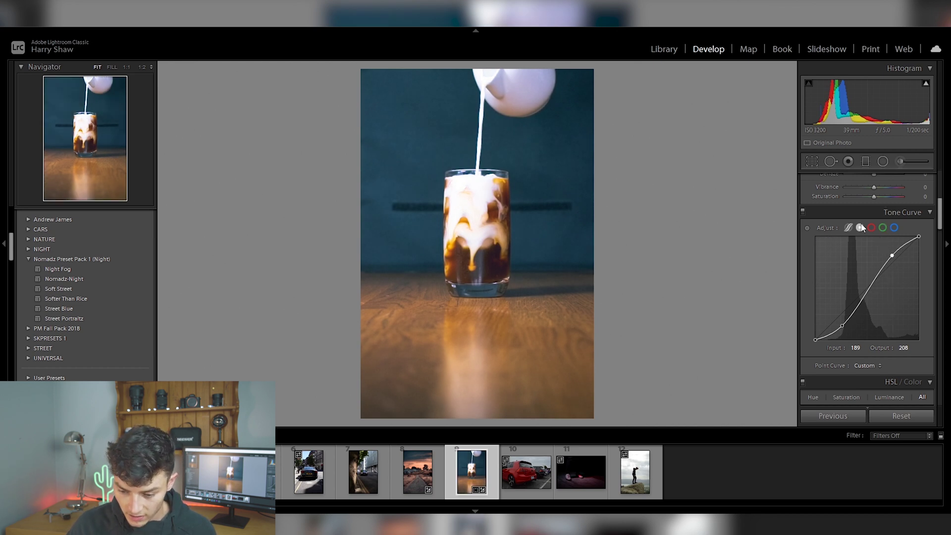
# Step: Set the iced coffee photo's Highlights to -56, Exposure to +0.35 and Whites to +19
pyautogui.scroll(5, 842, 218)
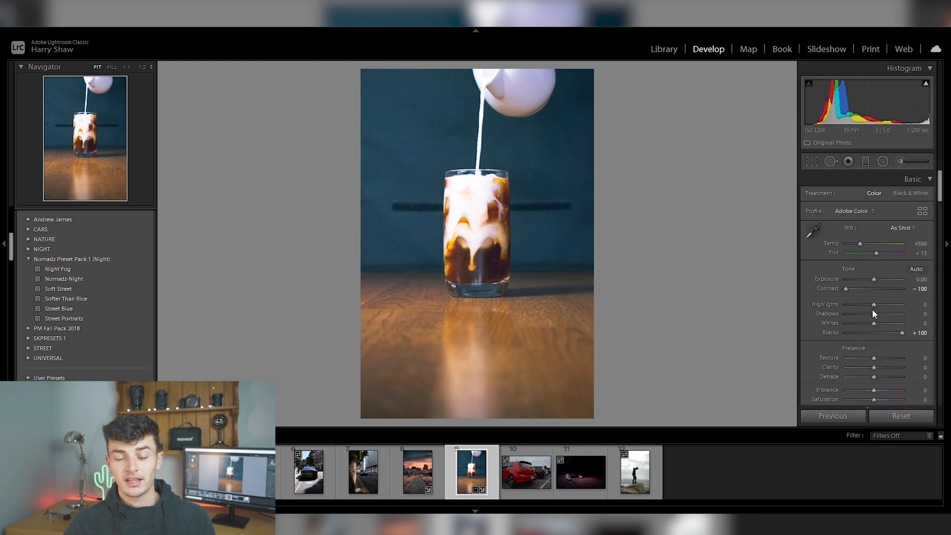
pyautogui.moveTo(874, 306); pyautogui.dragTo(858, 311)
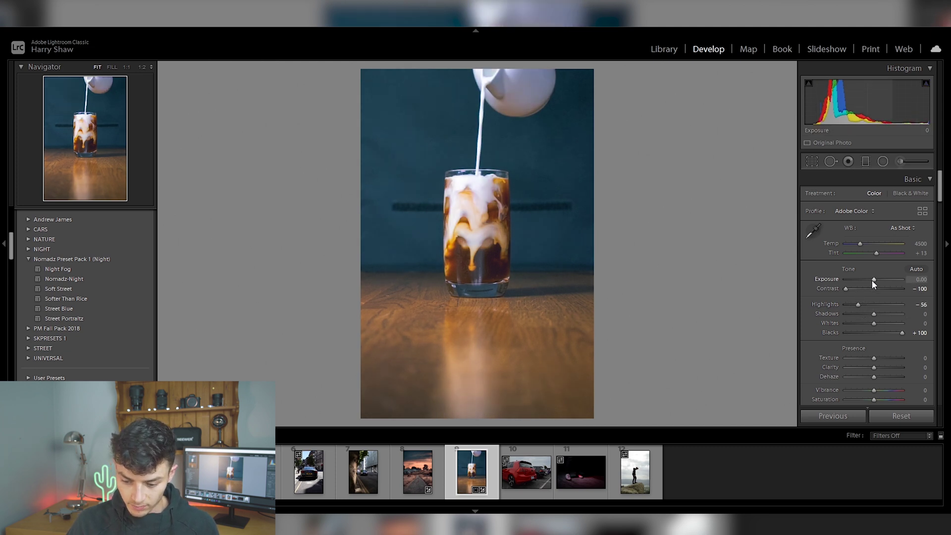
pyautogui.moveTo(872, 280); pyautogui.dragTo(874, 280)
pyautogui.moveTo(874, 323); pyautogui.dragTo(878, 325)
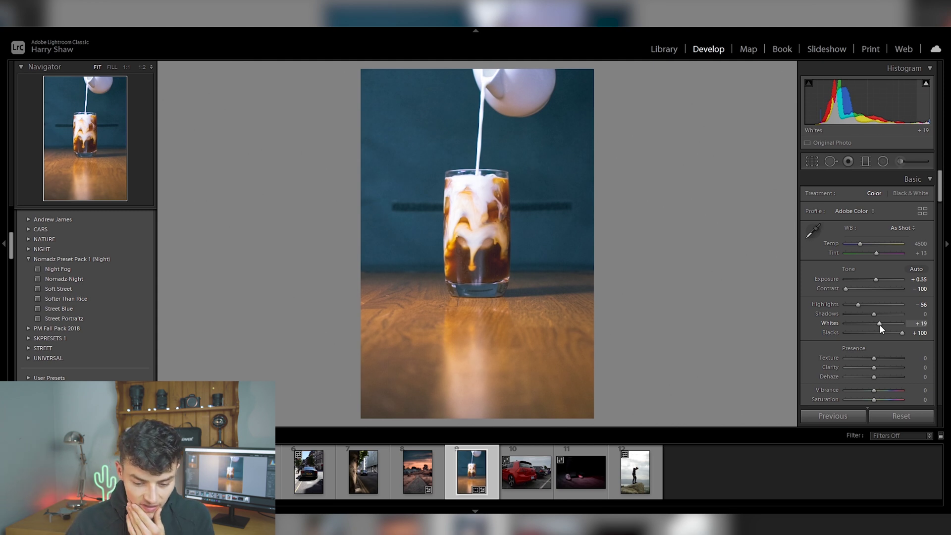
# Step: Add a radial filter around the glass with Invert off, resetting Temp to 0 and setting Exposure to -1.95 to darken the surroundings
pyautogui.click(884, 161)
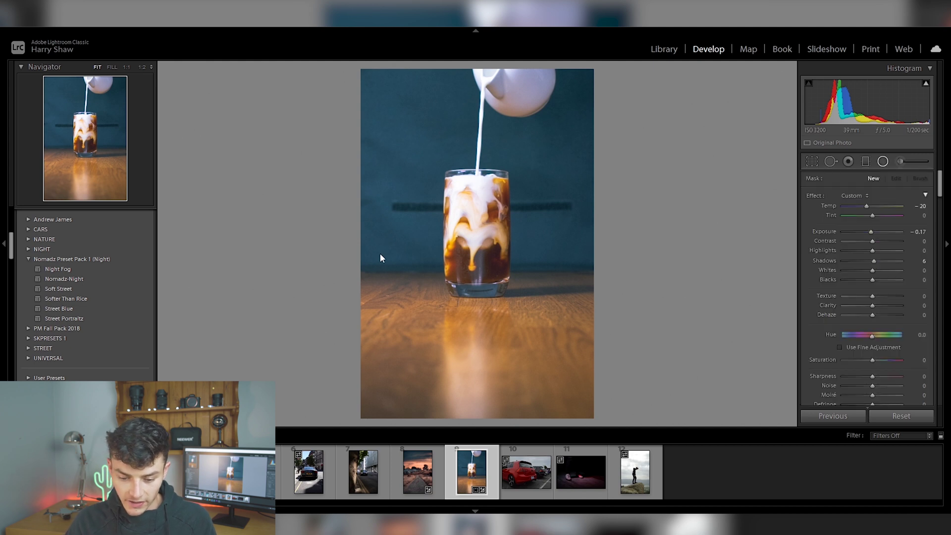
pyautogui.moveTo(488, 267); pyautogui.dragTo(562, 344)
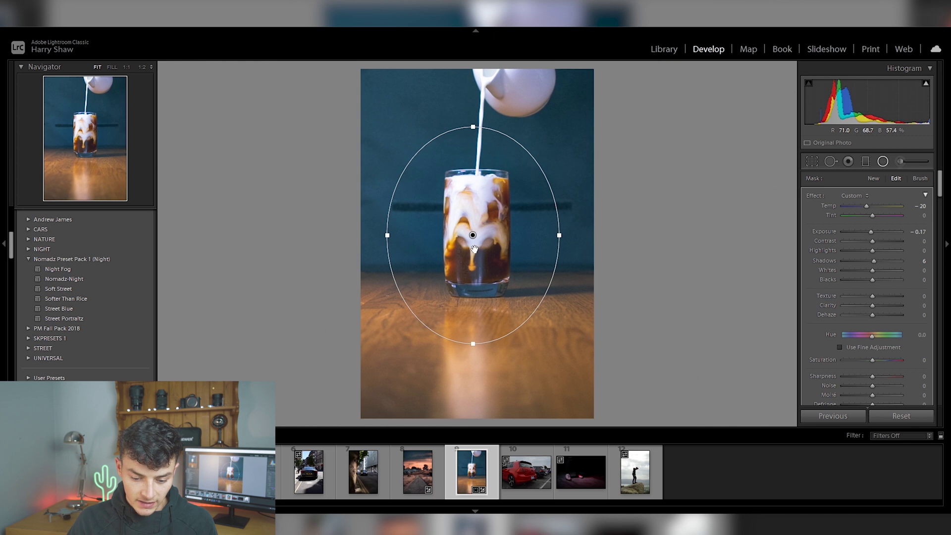
pyautogui.scroll(-2, 831, 321)
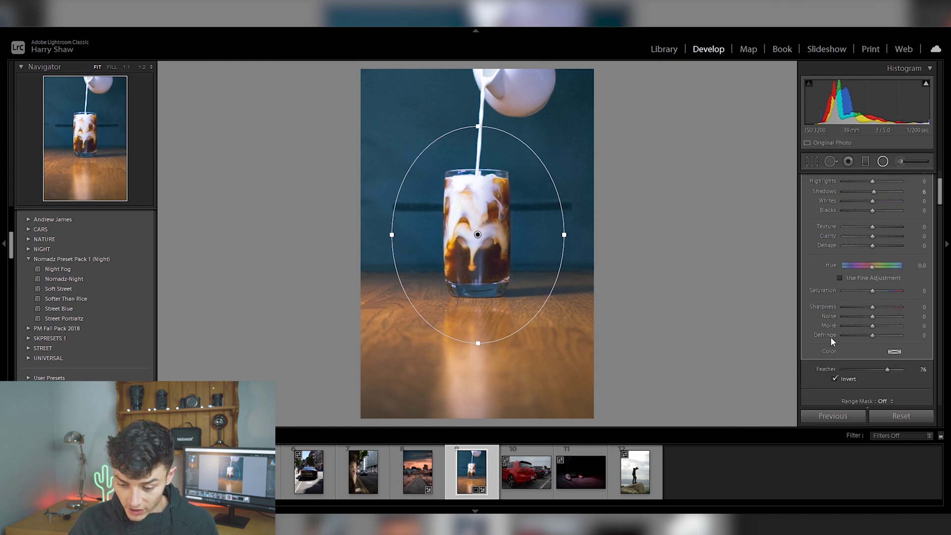
pyautogui.scroll(-5, 827, 277)
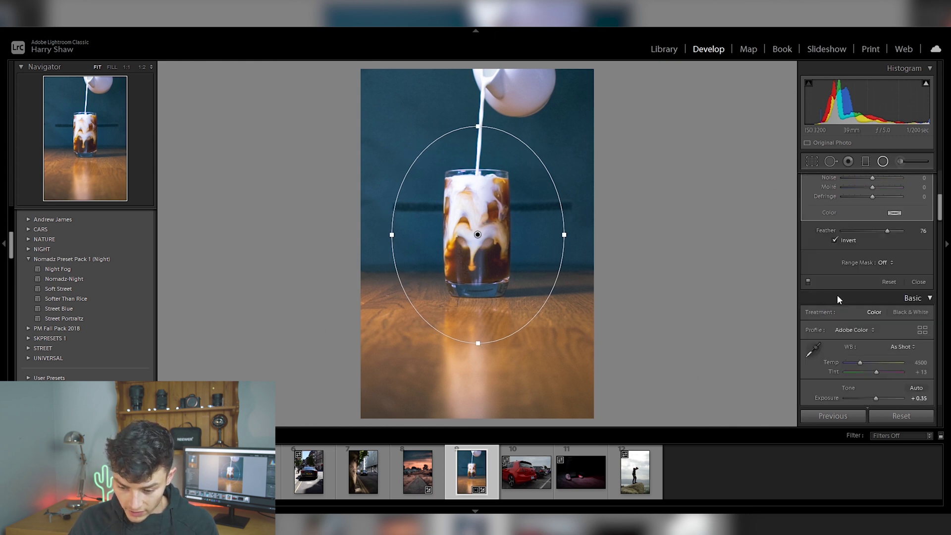
pyautogui.click(835, 241)
pyautogui.scroll(5, 825, 250)
pyautogui.doubleClick(828, 207)
pyautogui.moveTo(871, 232); pyautogui.dragTo(858, 236)
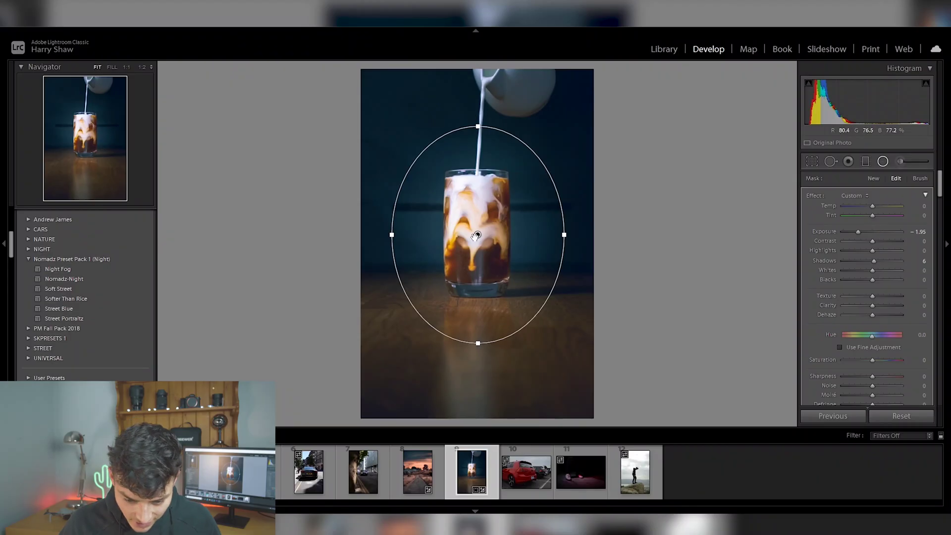
# Step: Duplicate the radial filter, invert it to affect the glass, set Exposure to 0.44 and Clarity to 21, and close the tool
pyautogui.rightClick(476, 235)
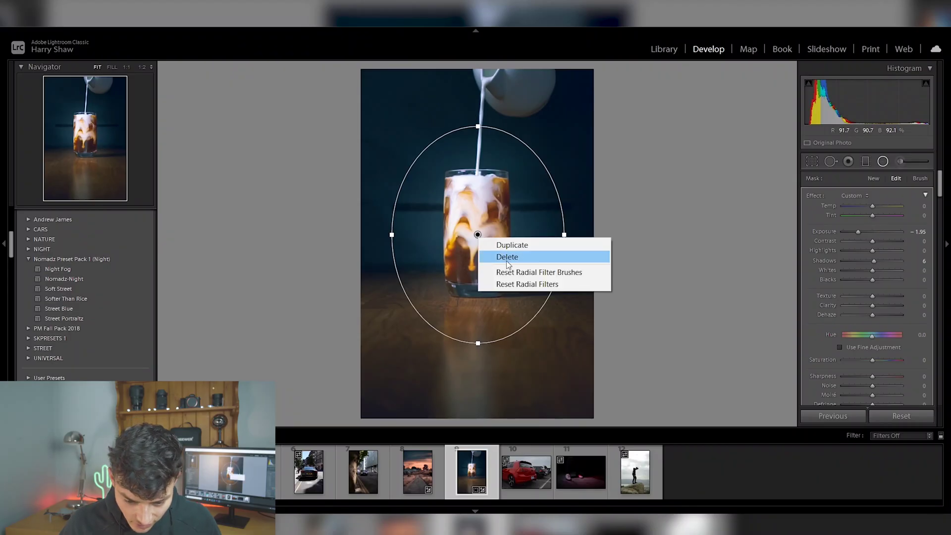
pyautogui.click(513, 245)
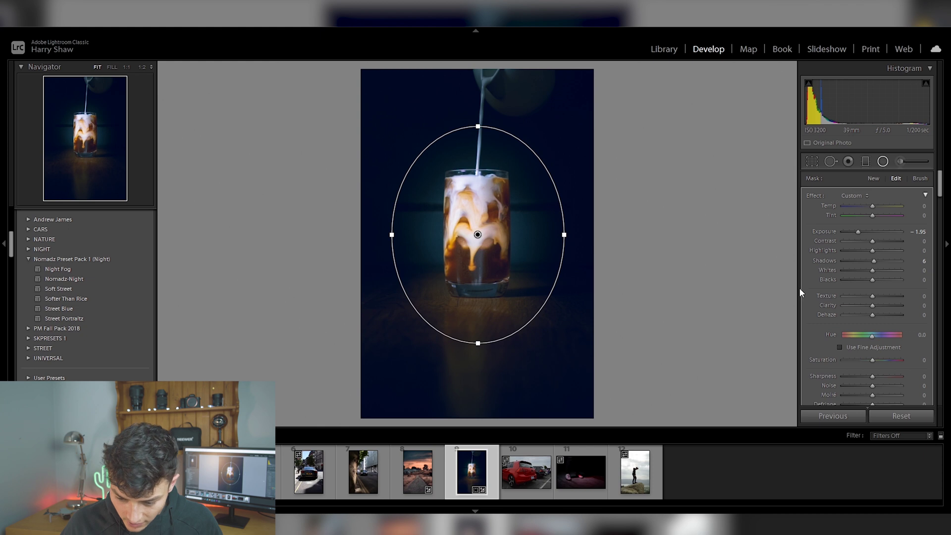
pyautogui.scroll(-5, 838, 294)
pyautogui.click(834, 241)
pyautogui.scroll(5, 823, 258)
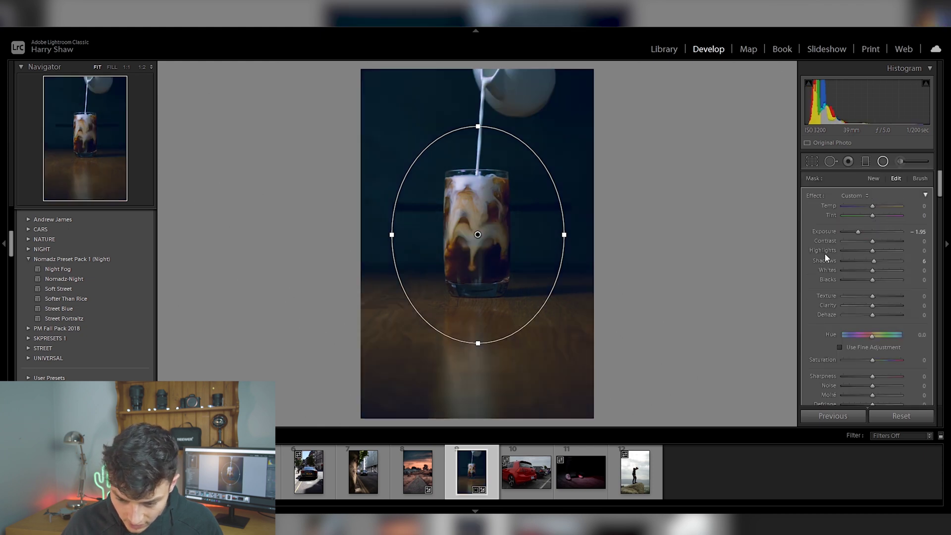
pyautogui.doubleClick(826, 231)
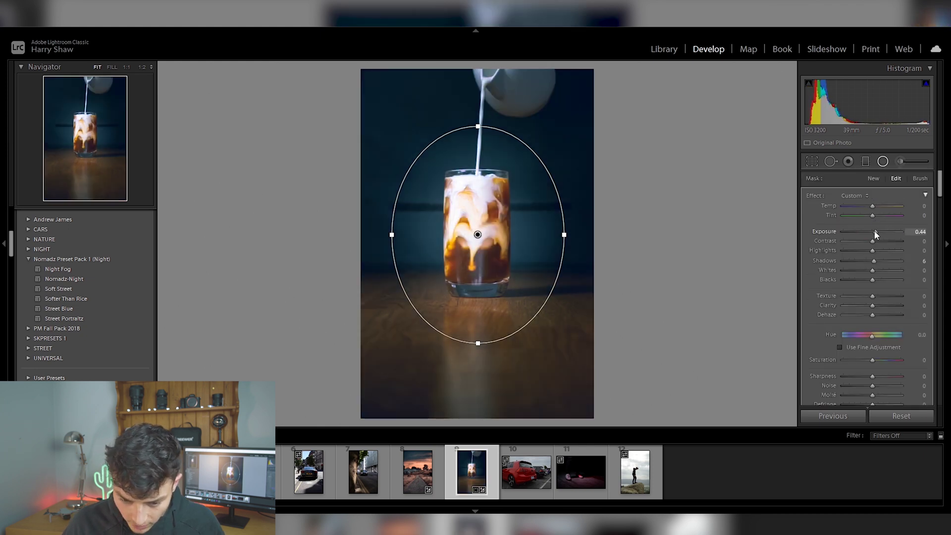
pyautogui.moveTo(873, 235); pyautogui.dragTo(875, 235)
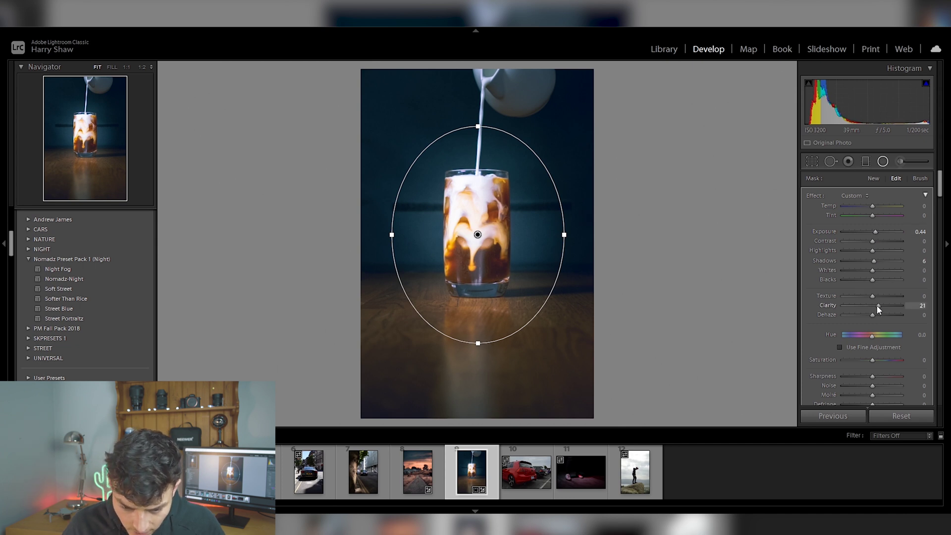
pyautogui.click(882, 163)
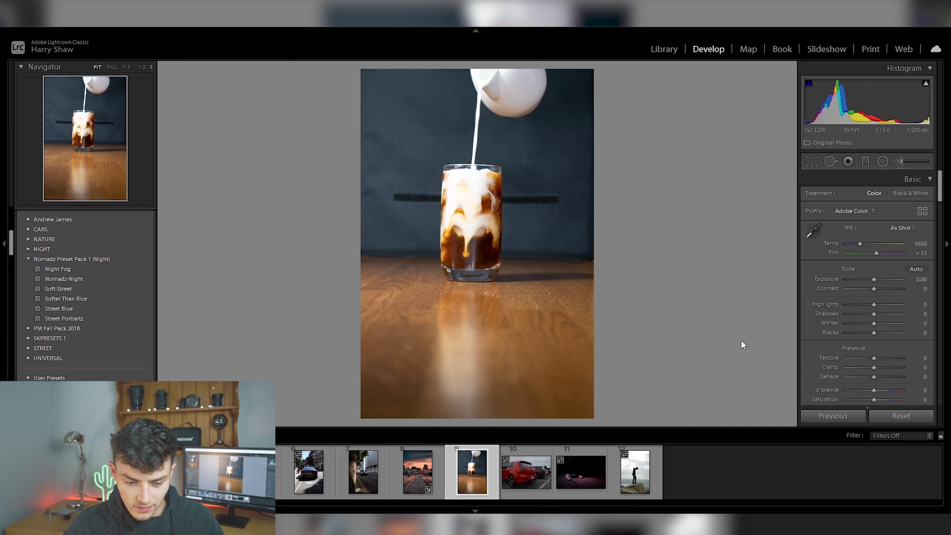
# Step: Compare the iced coffee photo with its unedited original and restore the edit
pyautogui.hotkey('ctrl', 'z')
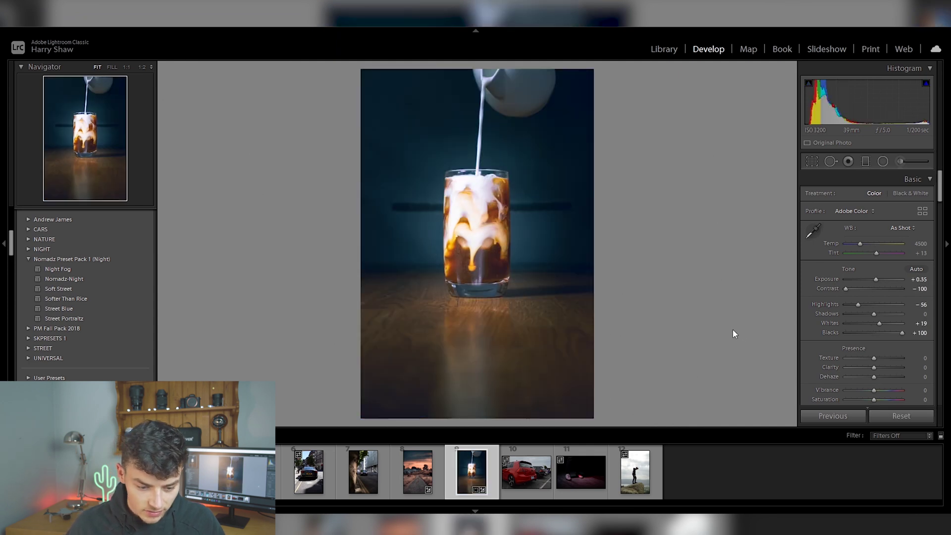